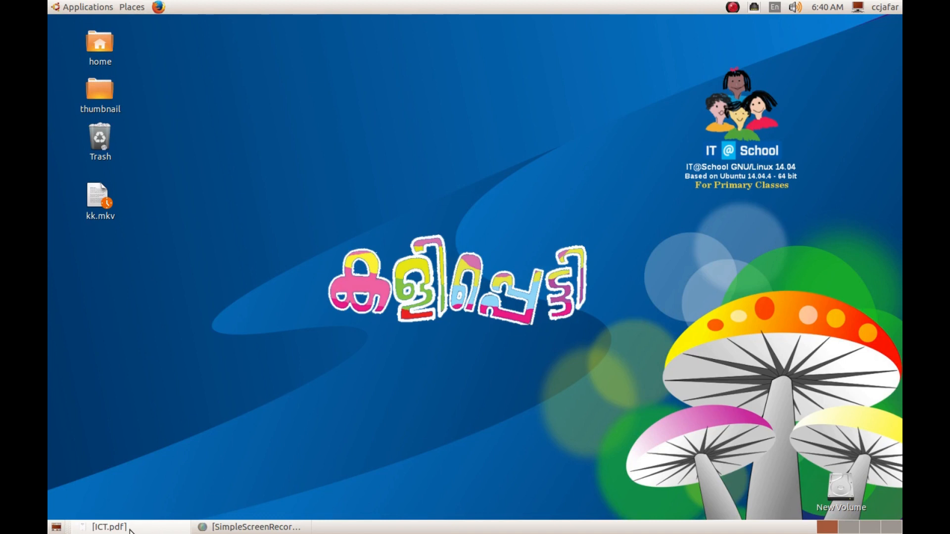
- Read the opening page of the first chapter in ICT.pdf
left_click(105, 528)
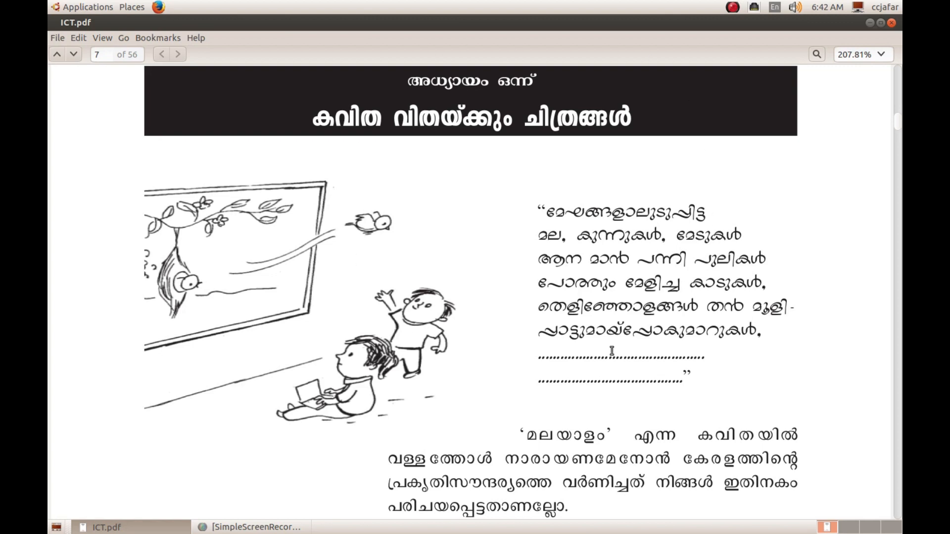
left_click(146, 528)
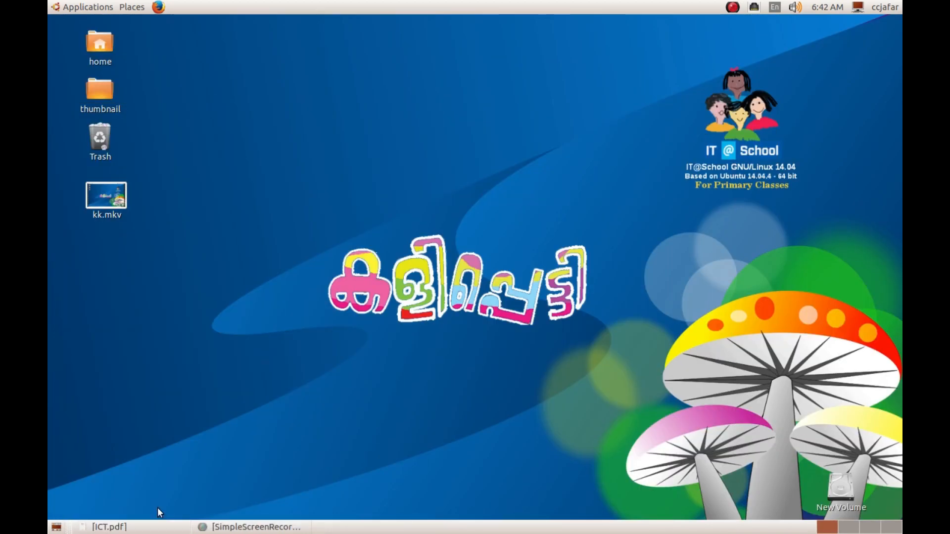
- Launch KolourPaint from the graphics applications
left_click(75, 10)
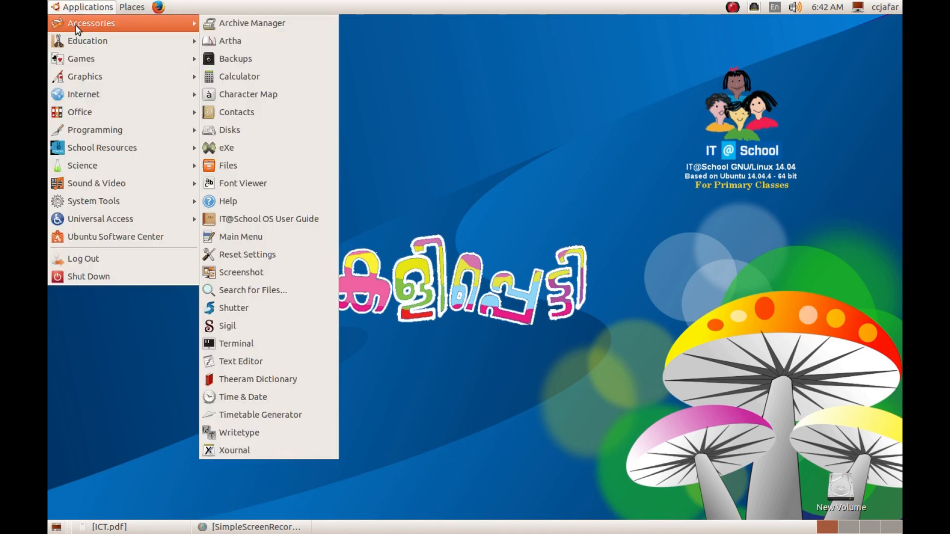
mouse_move(80, 45)
mouse_move(85, 78)
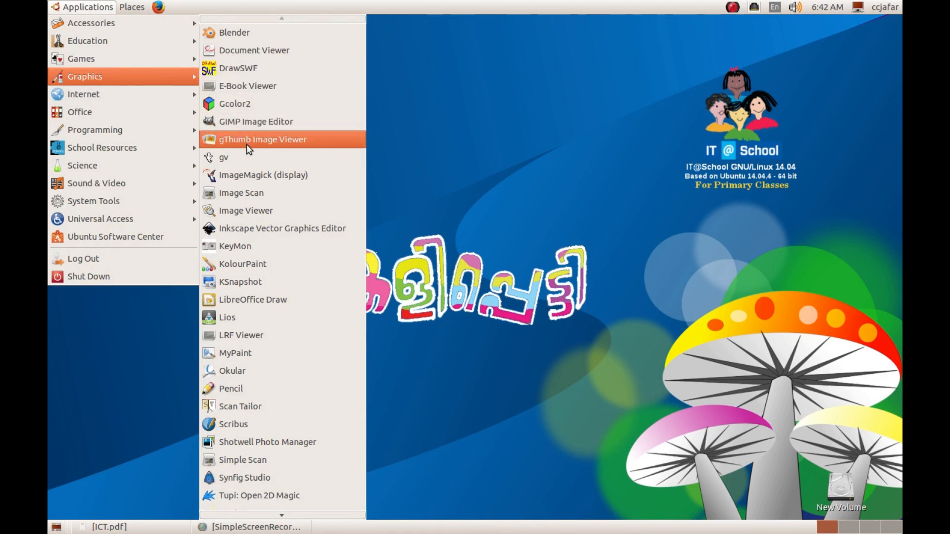
left_click(244, 264)
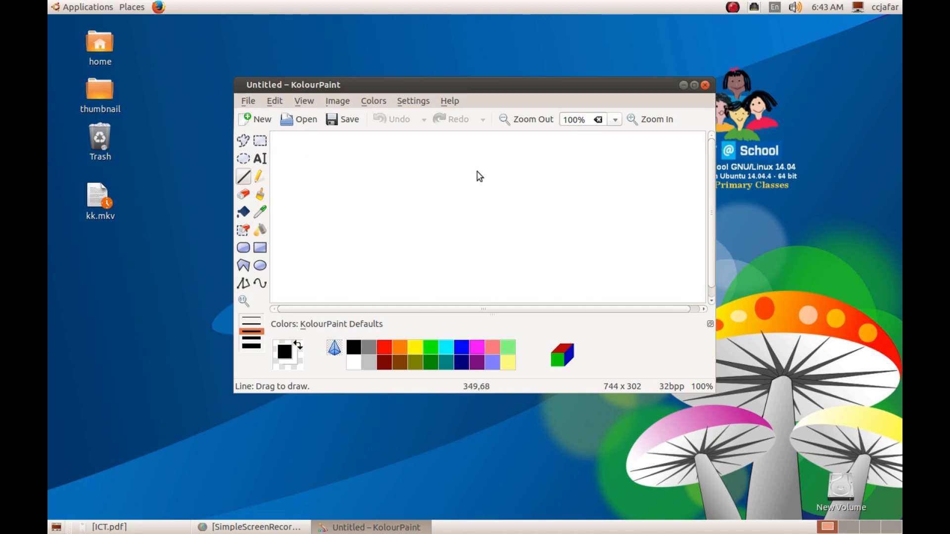
- Draw an unfilled black rectangle as a frame spanning nearly the whole visible canvas
left_click(260, 248)
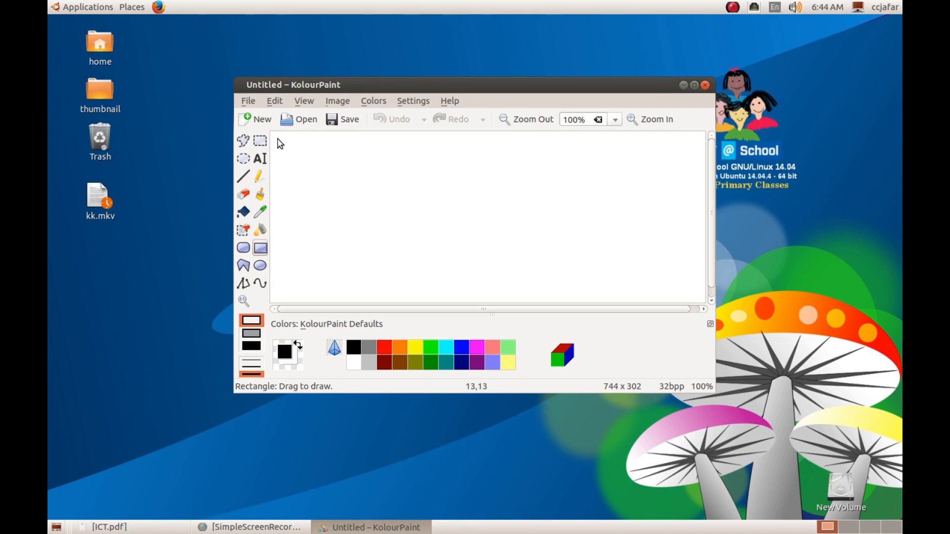
left_click_drag(278, 139, 277, 139)
left_click_drag(277, 167, 700, 299)
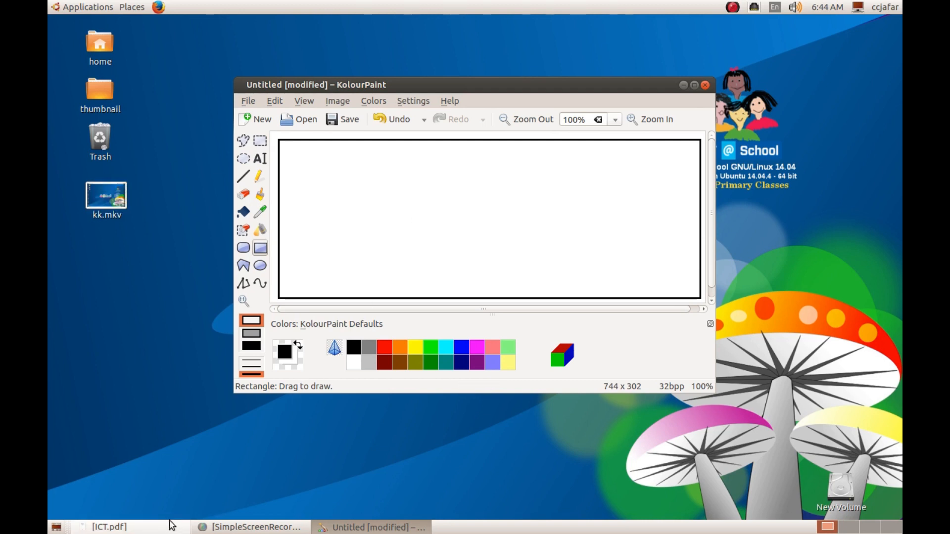
- Examine pages 8 and 9 of ICT.pdf for the canvas frame instructions and the figures showing the stages of drawing mountains
left_click(155, 527)
scroll(558, 347, "down", 15)
scroll(566, 358, "down", 6)
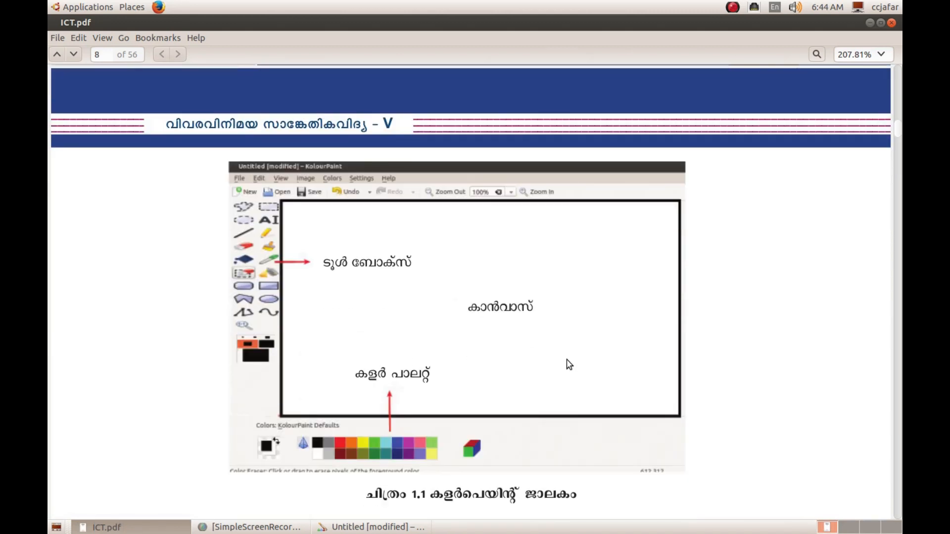
scroll(566, 361, "down", 8)
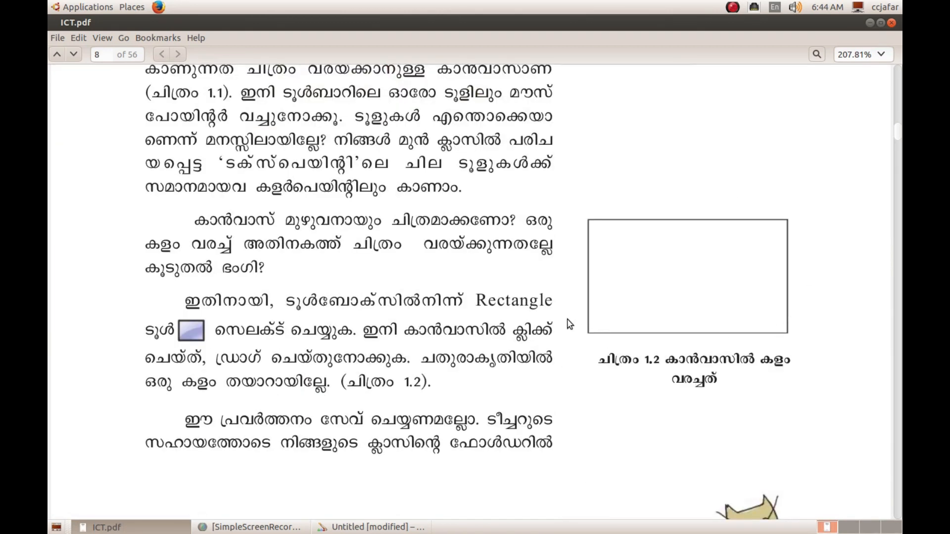
scroll(463, 336, "down", 14)
scroll(473, 346, "down", 4)
scroll(476, 340, "down", 10)
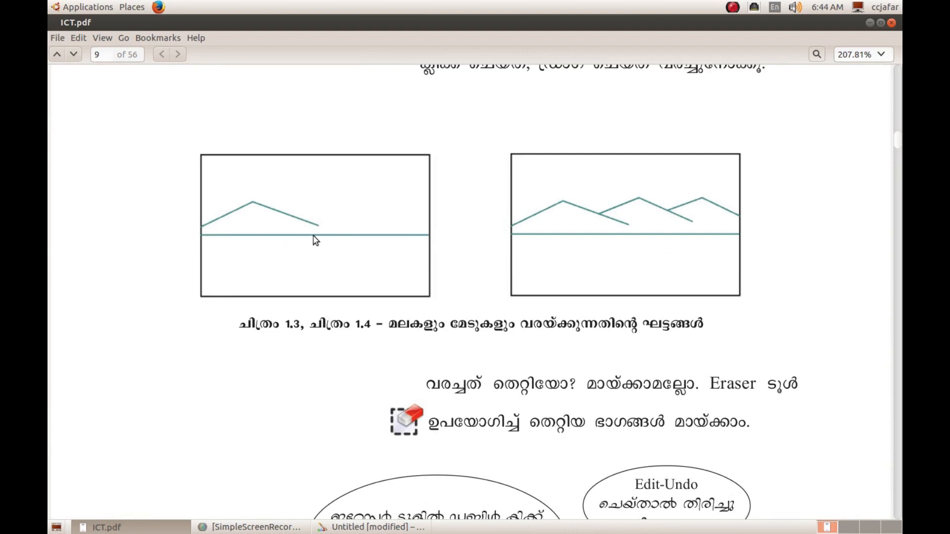
left_click(145, 529)
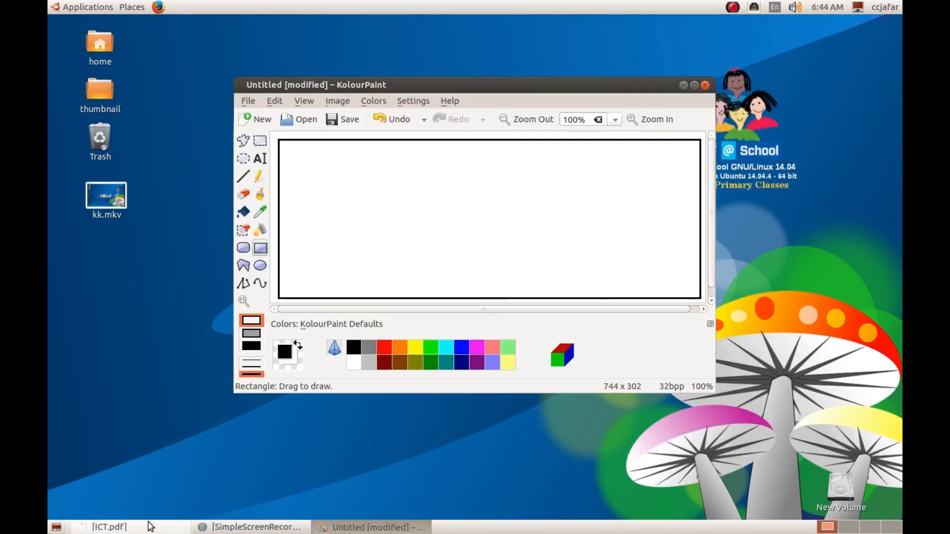
- Draw a straight black horizon line across the middle of the frame with the Line tool, undoing the first attempt and redrawing it
left_click(243, 177)
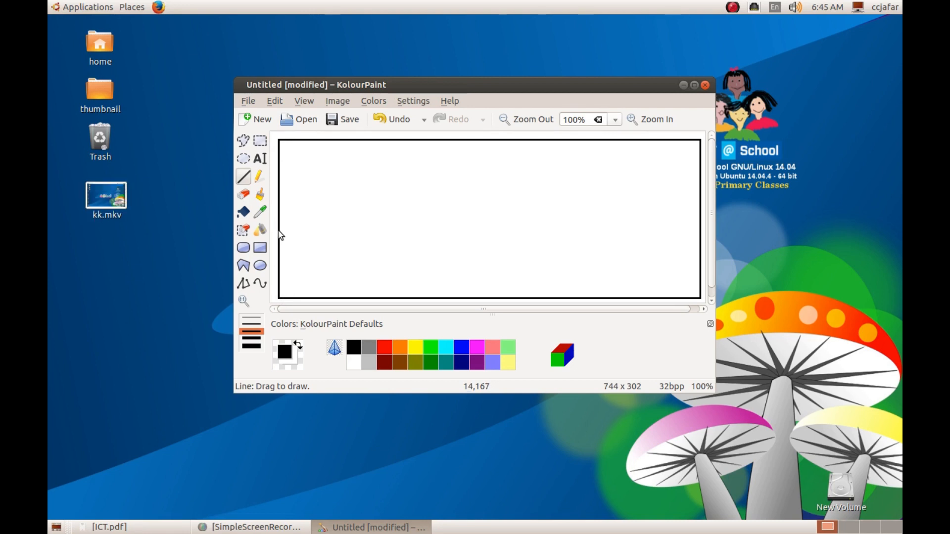
left_click_drag(279, 231, 702, 236)
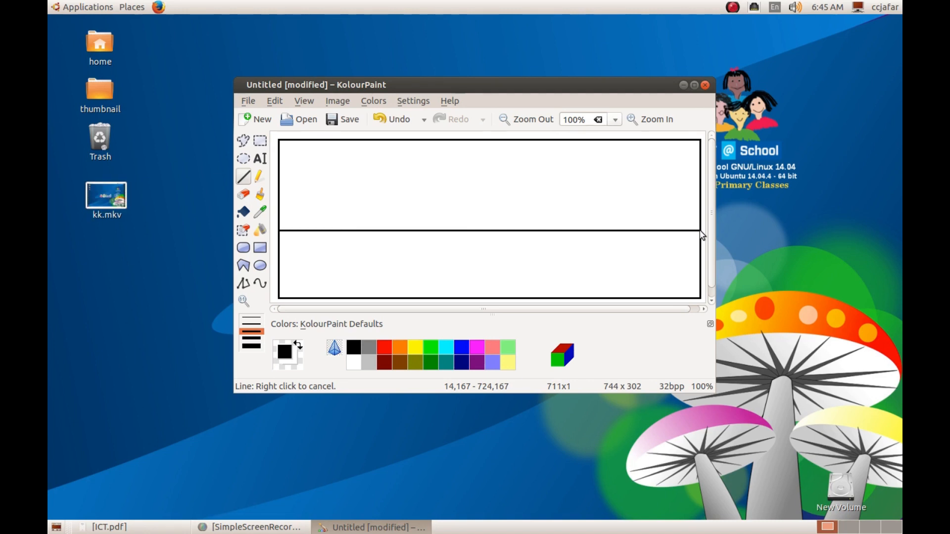
left_click_drag(702, 236, 703, 230)
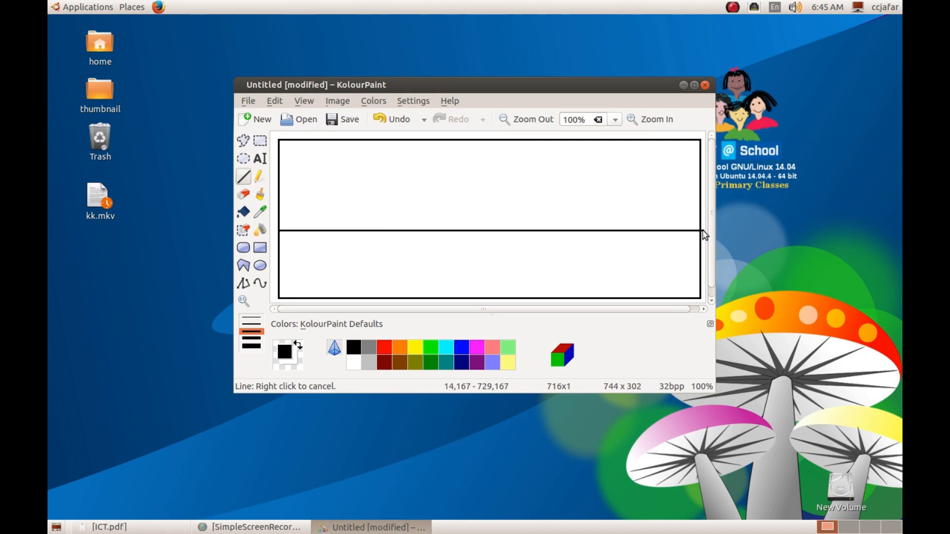
left_click_drag(704, 234, 702, 235)
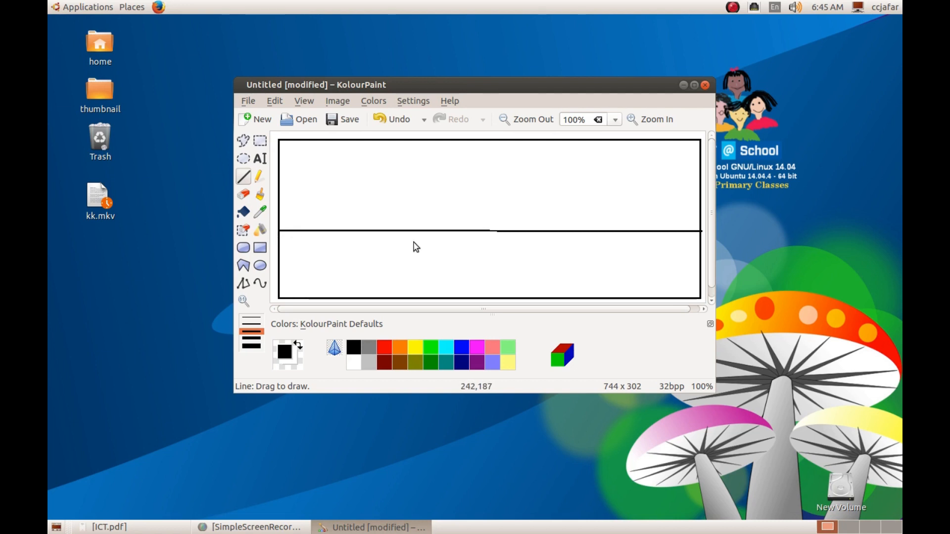
left_click(382, 123)
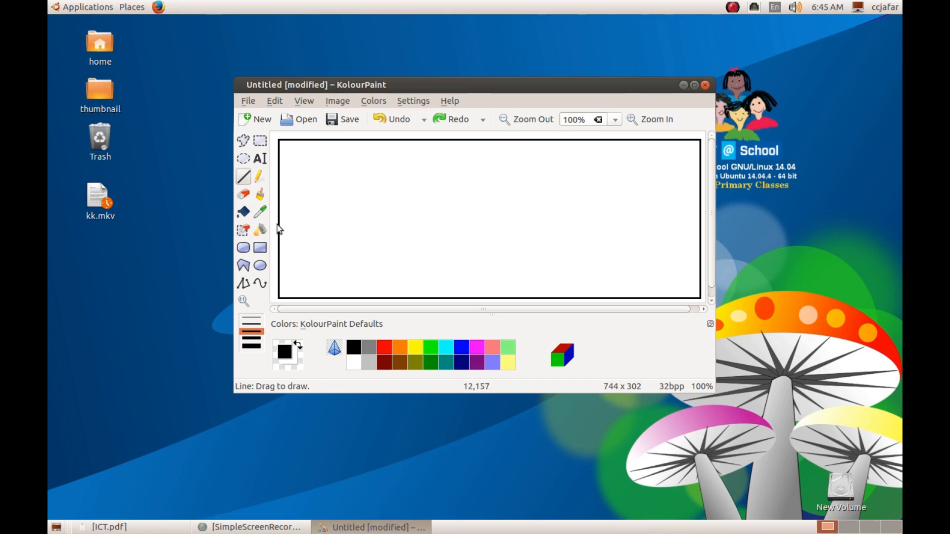
mouse_move(276, 226)
left_mouse_down()
mouse_move(661, 219)
mouse_move(701, 229)
left_mouse_up()
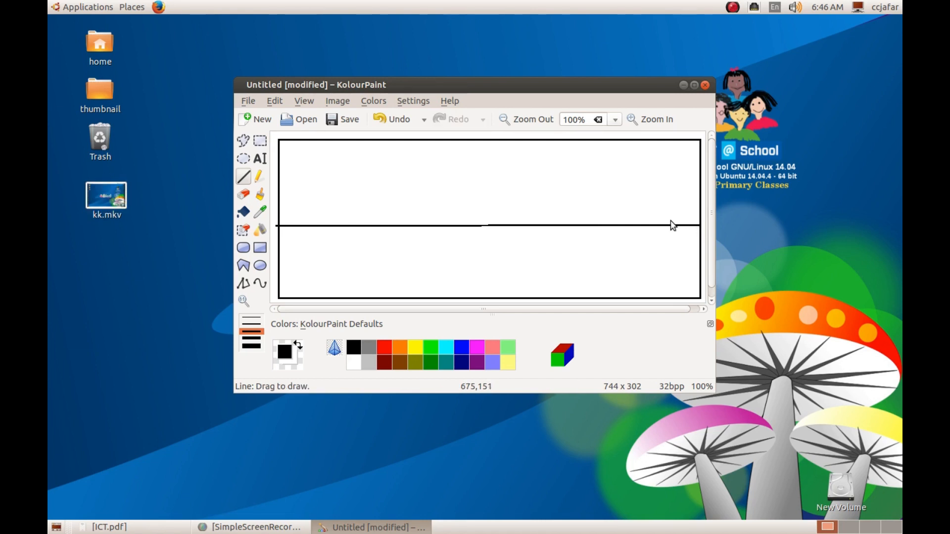
- Draw three adjoining mountain peaks above the horizon with a thinner line width, following the figure in ICT.pdf
left_click(124, 528)
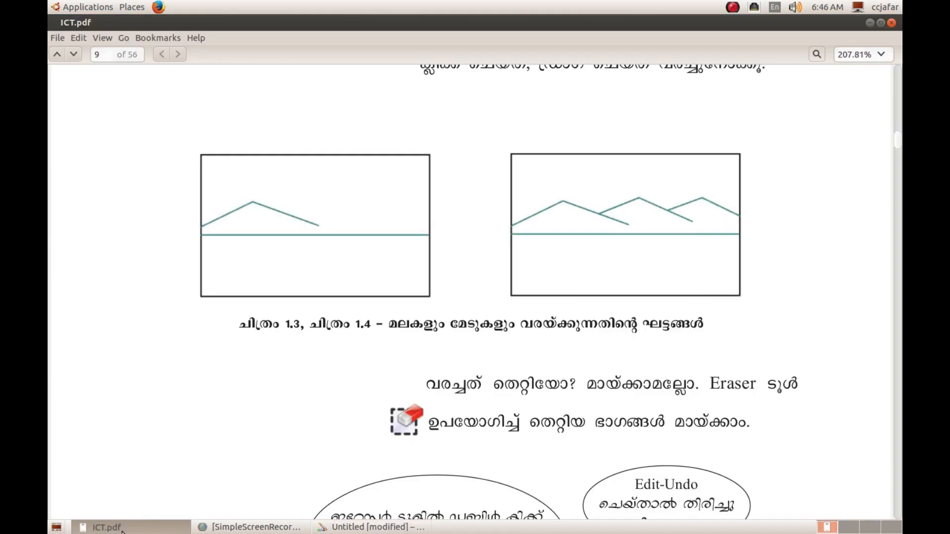
left_click(123, 528)
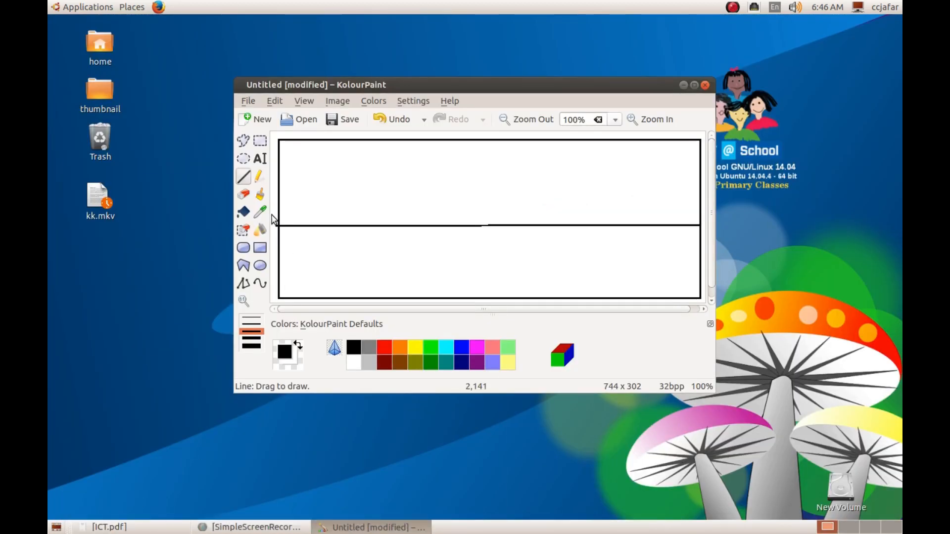
left_click(251, 324)
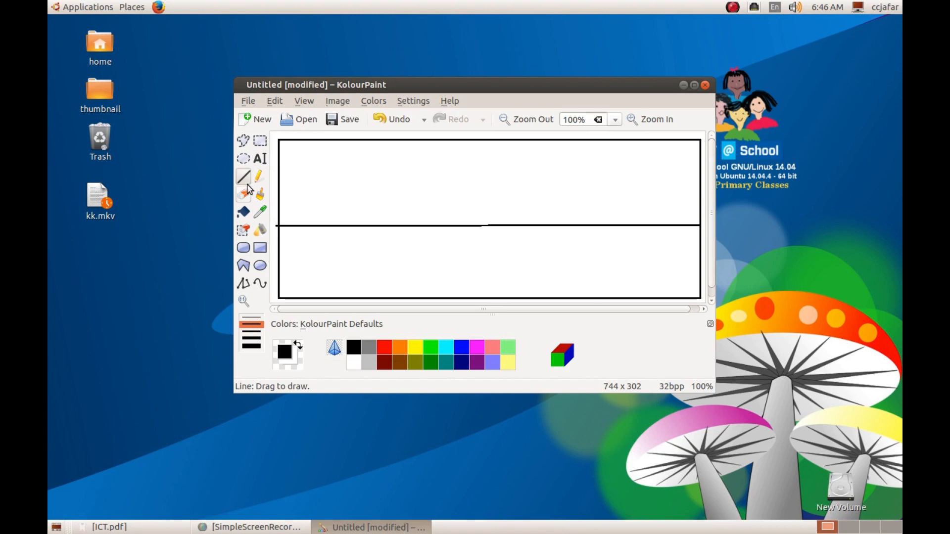
left_click(251, 332)
left_click(251, 324)
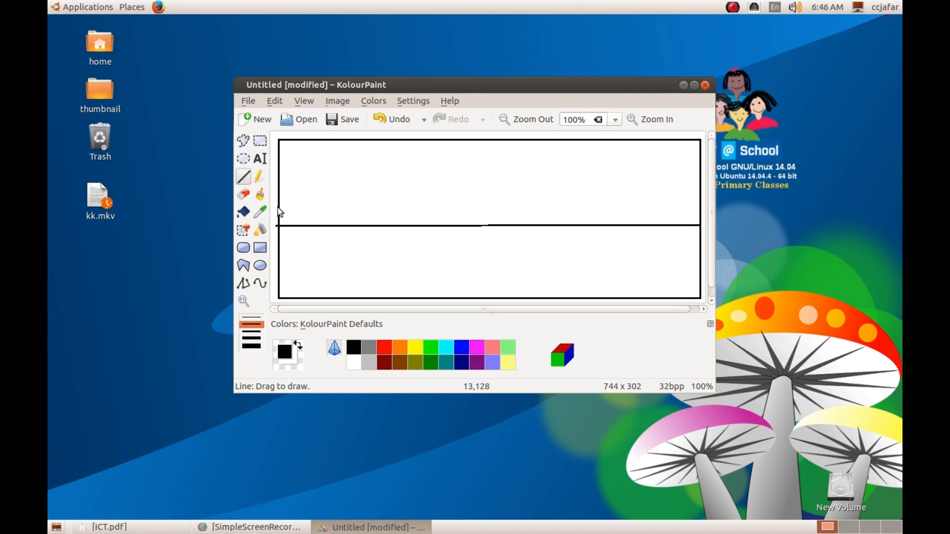
left_click_drag(278, 207, 381, 181)
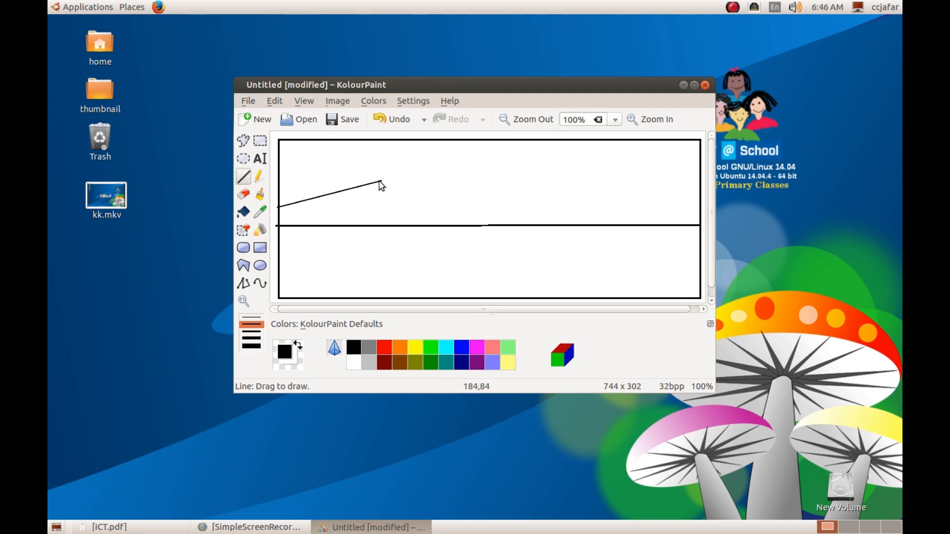
mouse_move(380, 181)
left_mouse_down()
mouse_move(437, 212)
mouse_move(414, 208)
mouse_move(505, 180)
mouse_move(561, 214)
mouse_move(562, 194)
mouse_move(606, 171)
mouse_move(634, 180)
left_mouse_up()
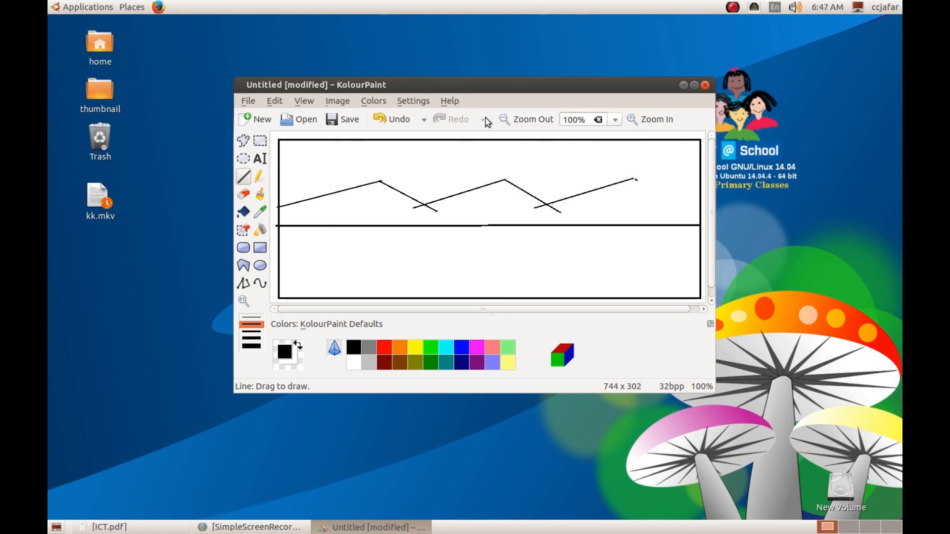
left_click(376, 117)
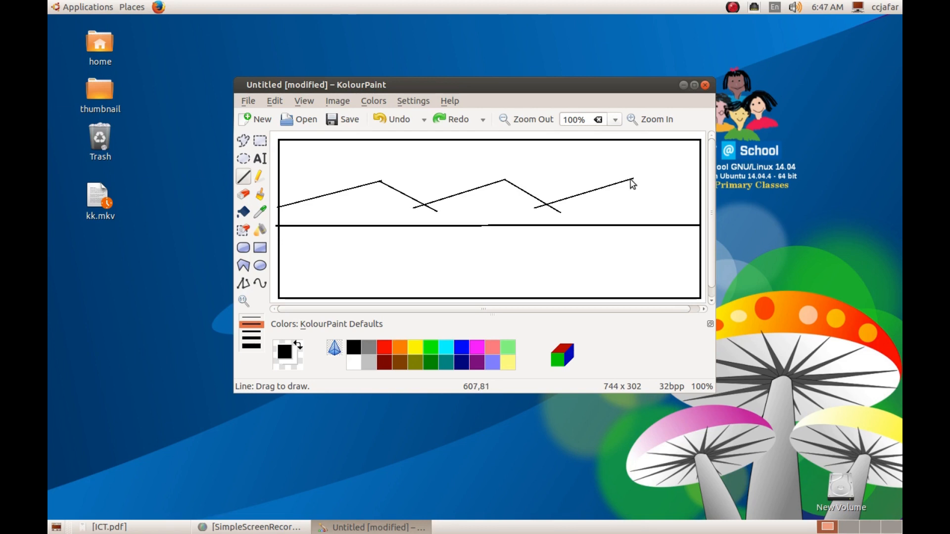
left_click_drag(630, 179, 702, 215)
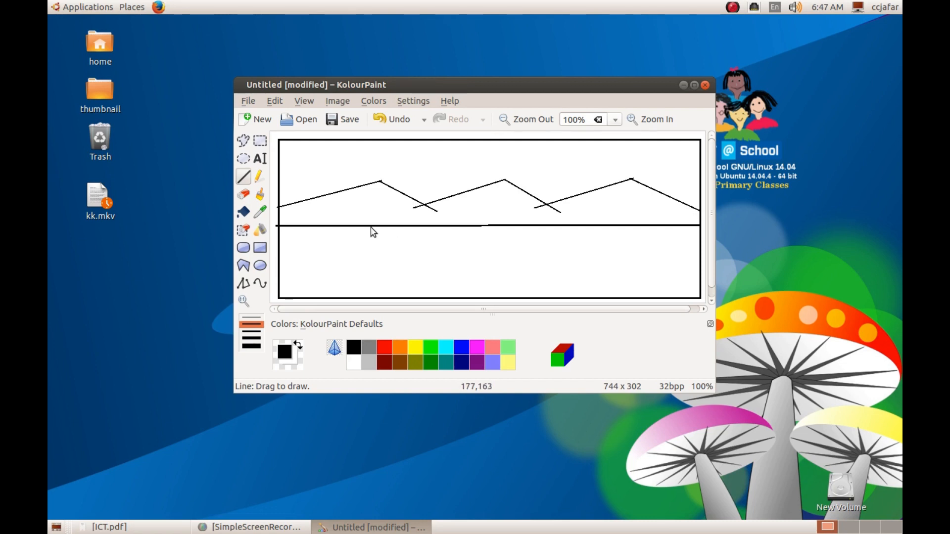
- Draw four freehand curves with the Pen tool, running diagonally from the frame's lower part up to the horizon line
left_click(259, 177)
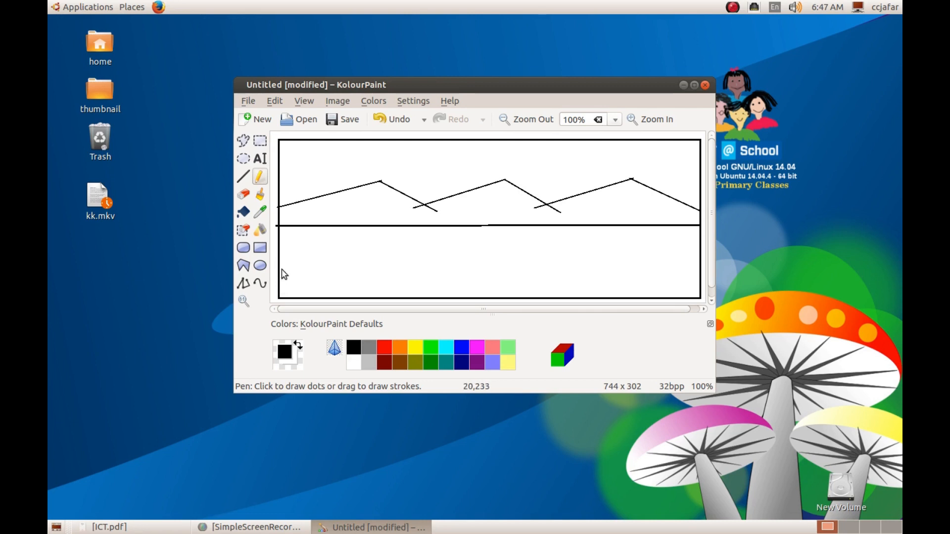
mouse_move(278, 267)
left_mouse_down()
mouse_move(316, 259)
mouse_move(358, 227)
left_mouse_up()
mouse_move(325, 297)
left_mouse_down()
mouse_move(428, 256)
mouse_move(461, 225)
left_mouse_up()
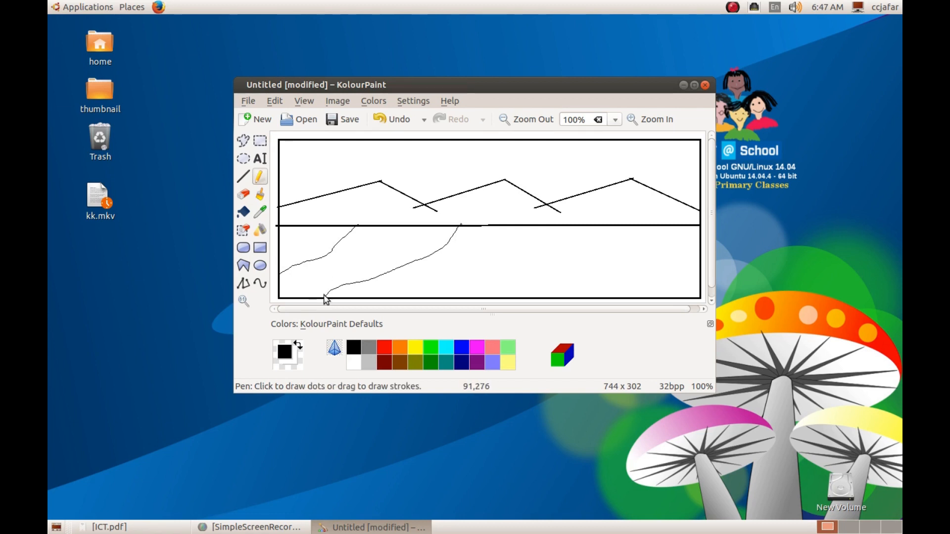
left_click_drag(325, 299, 325, 299)
left_click_drag(417, 299, 487, 273)
left_click_drag(529, 250, 585, 226)
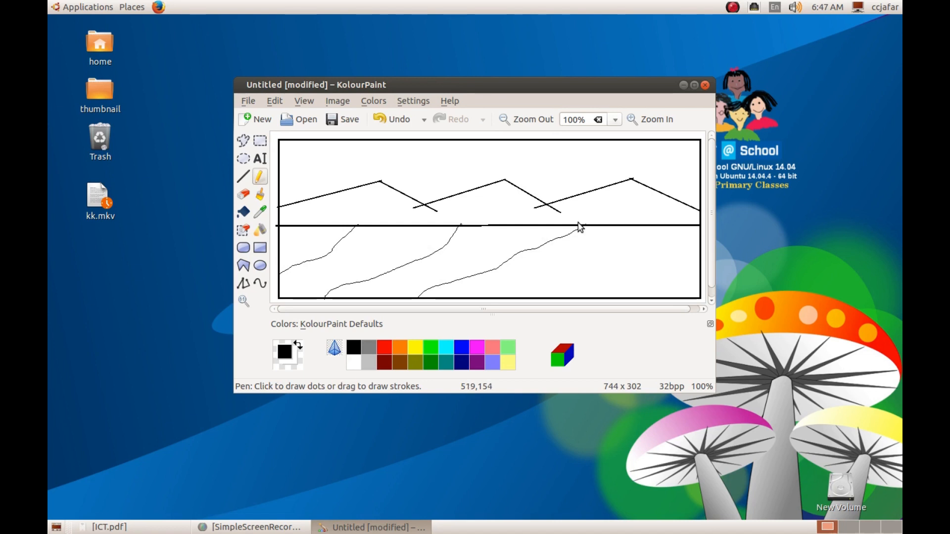
left_click_drag(582, 299, 682, 225)
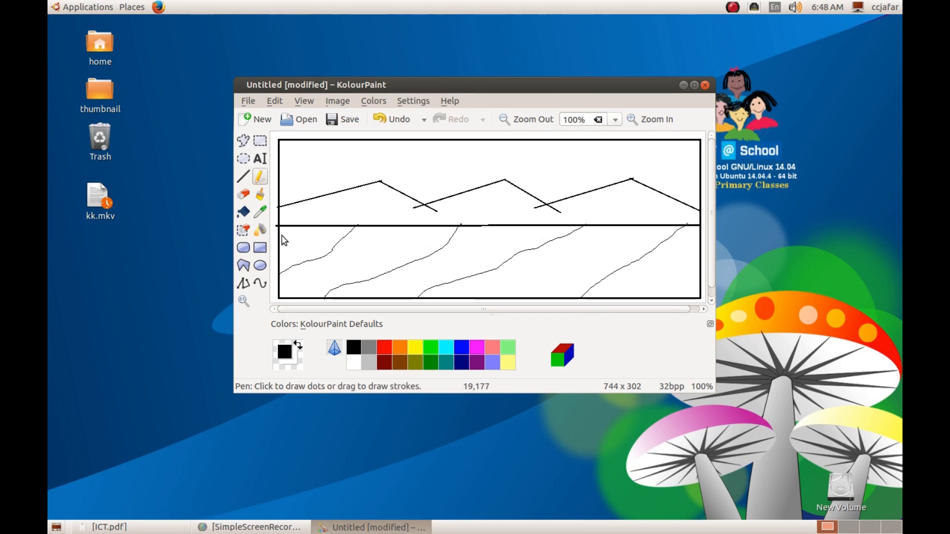
- Draw freehand cross curves linking the diagonal curves, horizon and frame edge to divide the foreground into fields, undoing one stray stroke
mouse_move(288, 227)
left_mouse_down()
mouse_move(309, 259)
mouse_move(341, 254)
left_mouse_up()
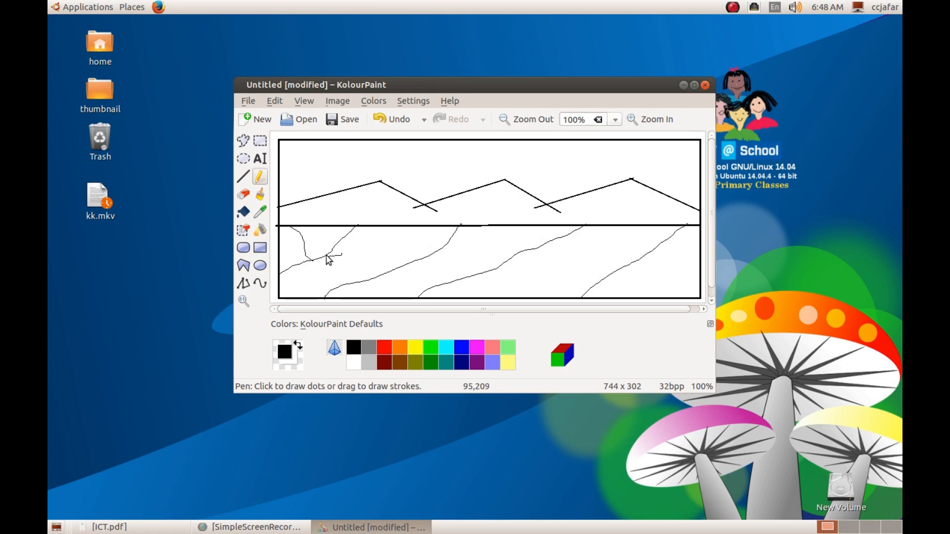
left_click(392, 119)
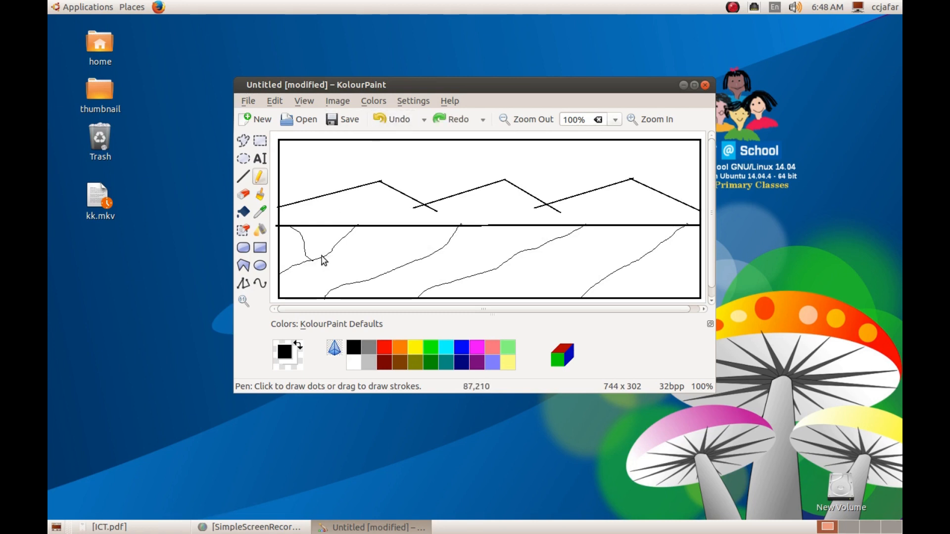
left_click_drag(323, 261, 363, 281)
left_click_drag(356, 226, 431, 255)
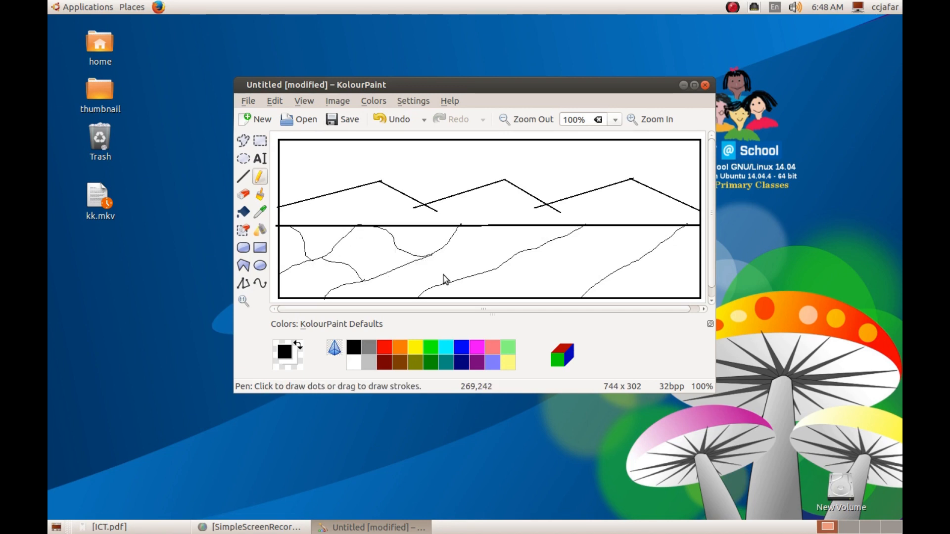
mouse_move(494, 270)
left_mouse_down()
mouse_move(539, 287)
mouse_move(594, 289)
left_mouse_up()
mouse_move(568, 236)
left_mouse_down()
mouse_move(652, 250)
mouse_move(634, 263)
mouse_move(683, 262)
mouse_move(704, 273)
left_mouse_up()
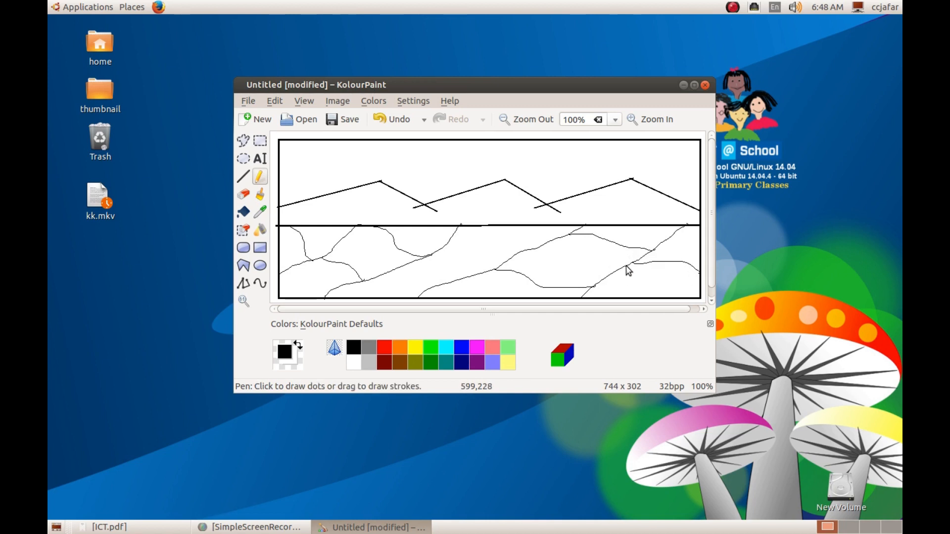
left_click_drag(633, 263, 633, 263)
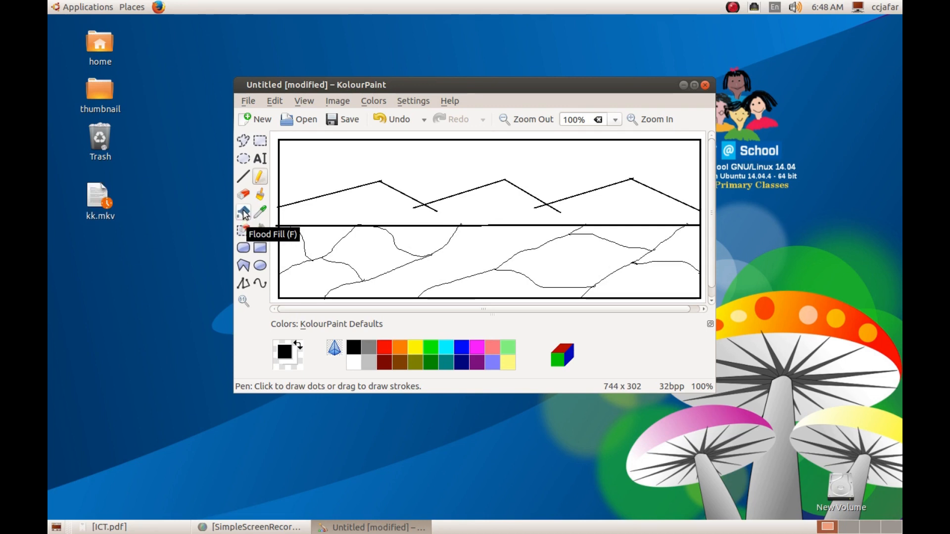
- Fill the two fields at the far left just below the horizon with bright green using Flood Fill, undoing a black fill made first
left_click(243, 212)
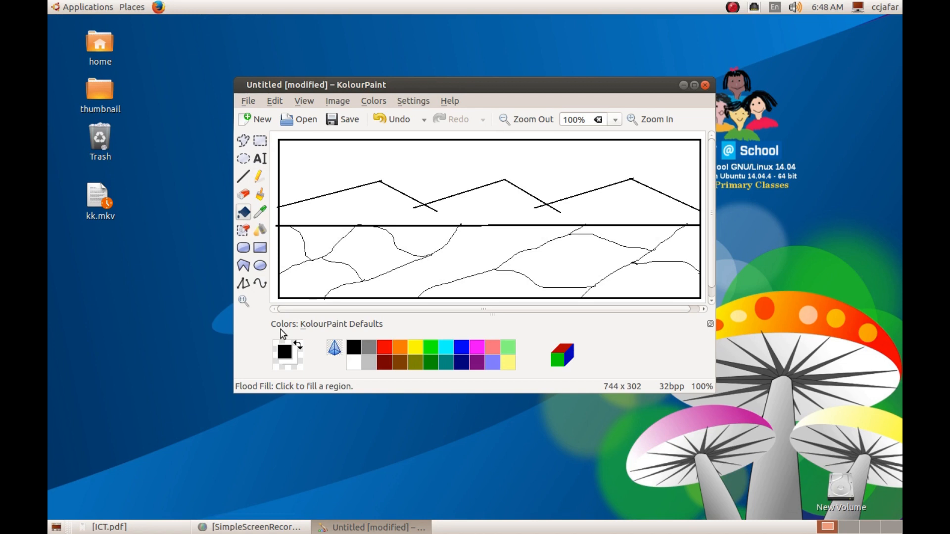
left_click(302, 283)
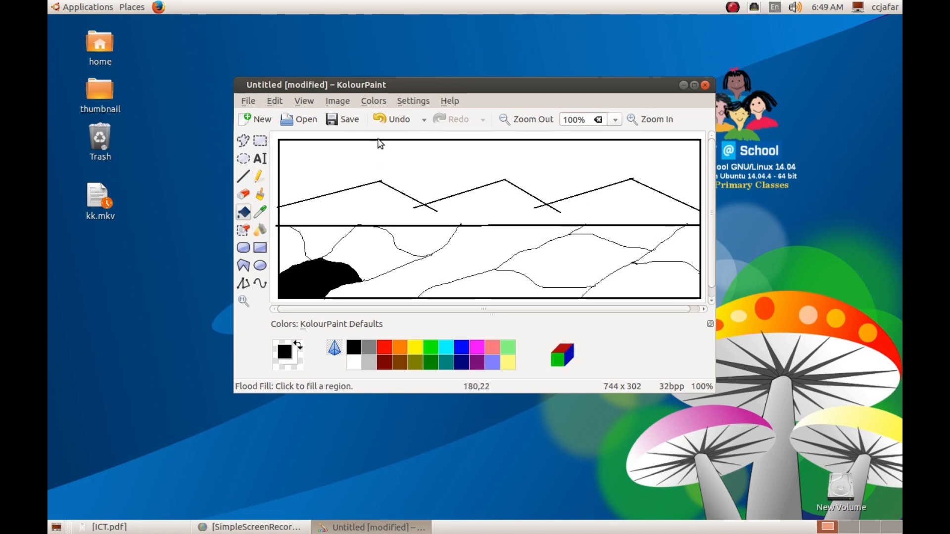
left_click(378, 123)
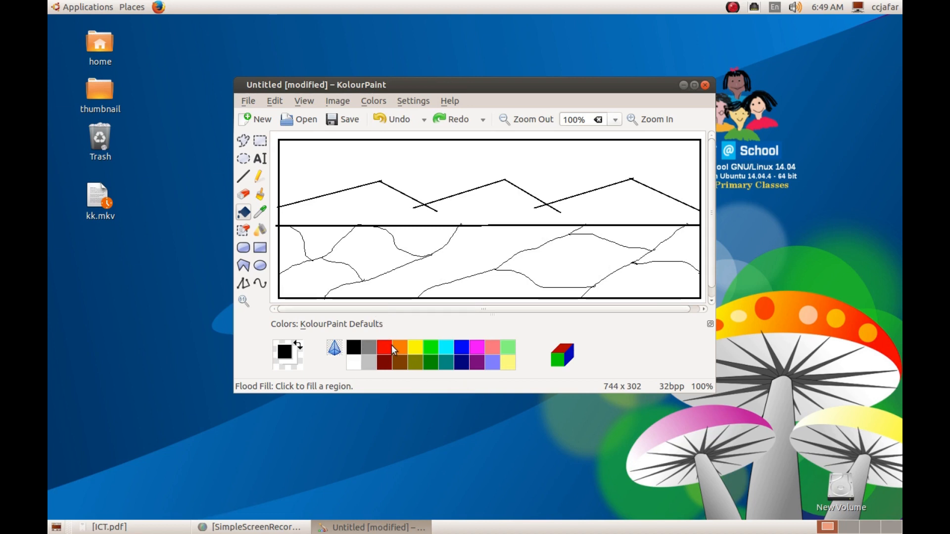
left_click(430, 350)
left_click(296, 253)
left_click(324, 237)
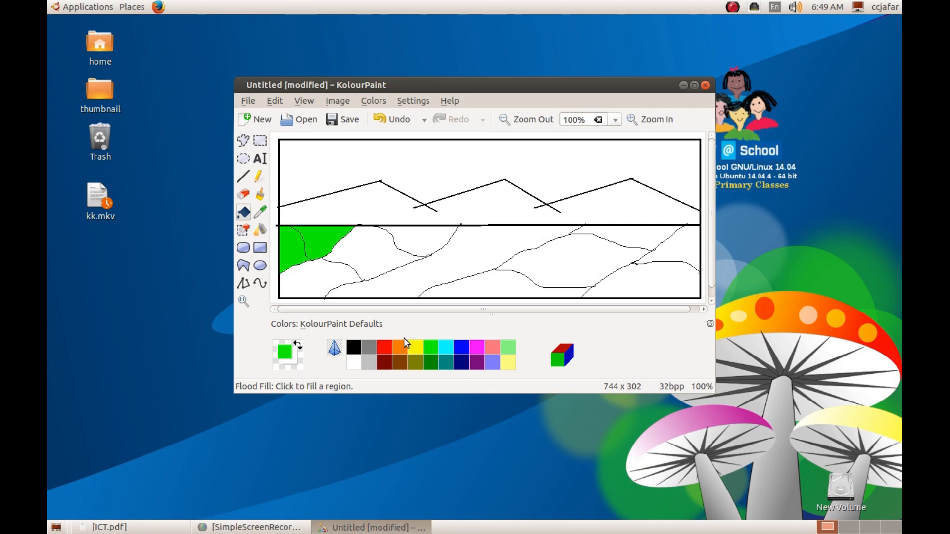
- Fill the remaining fields left of the river with olive and the adjacent fields on its right bank with bright green
left_click(416, 360)
left_click(327, 277)
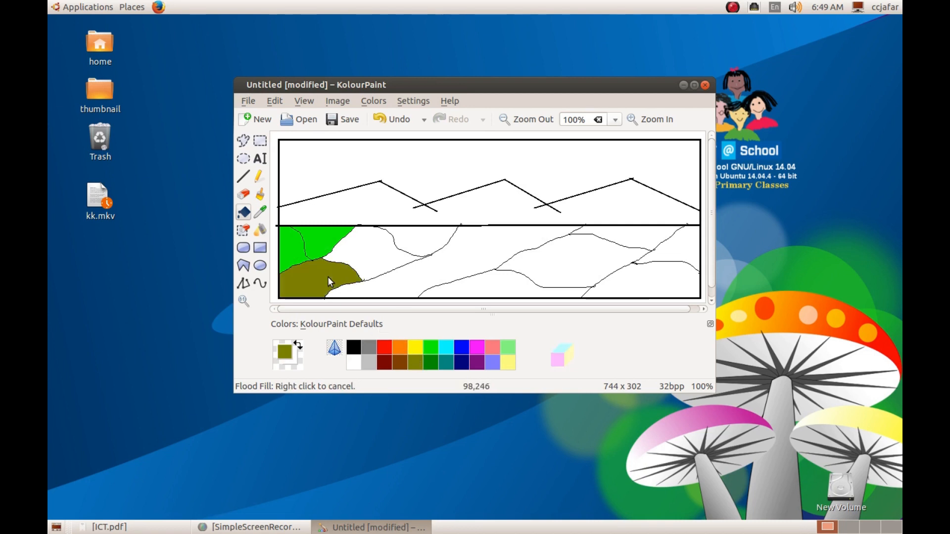
left_click(388, 252)
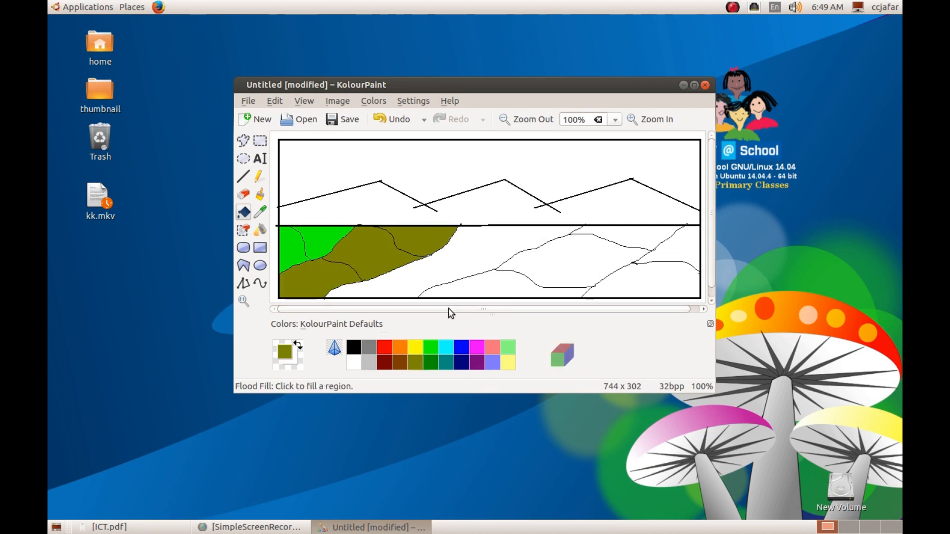
left_click(431, 349)
left_click(492, 283)
left_click(562, 258)
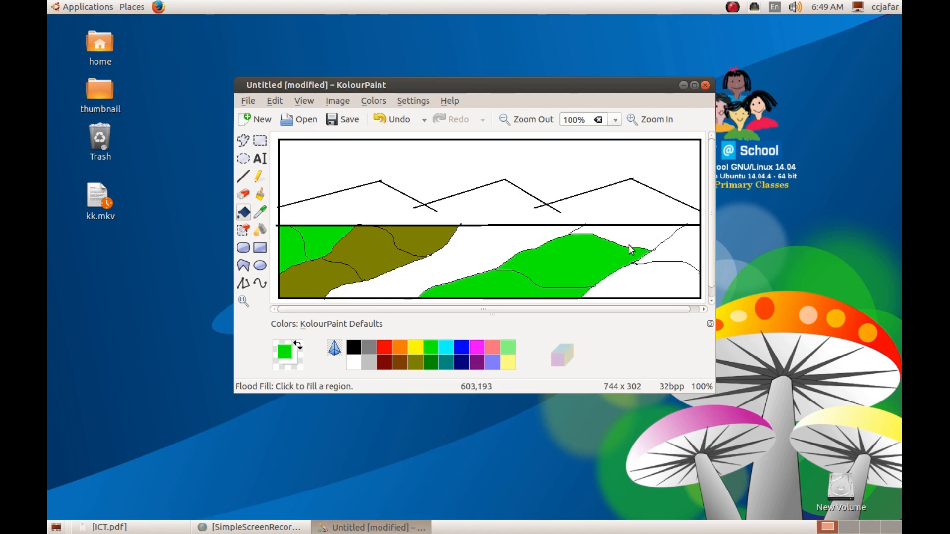
- Fill the fields in the lower right corner of the landscape with olive and the river between the banks with blue
left_click(414, 362)
left_click(627, 287)
left_click(680, 246)
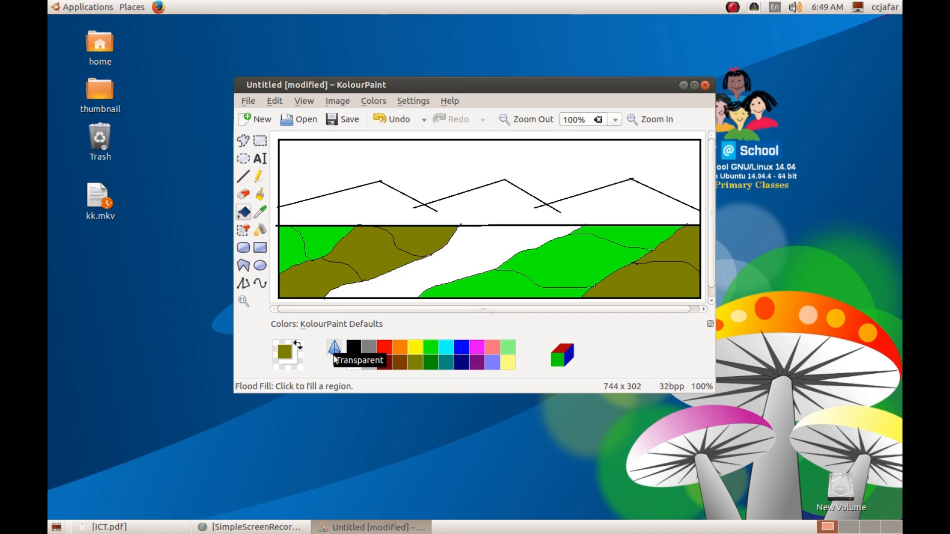
left_click(459, 351)
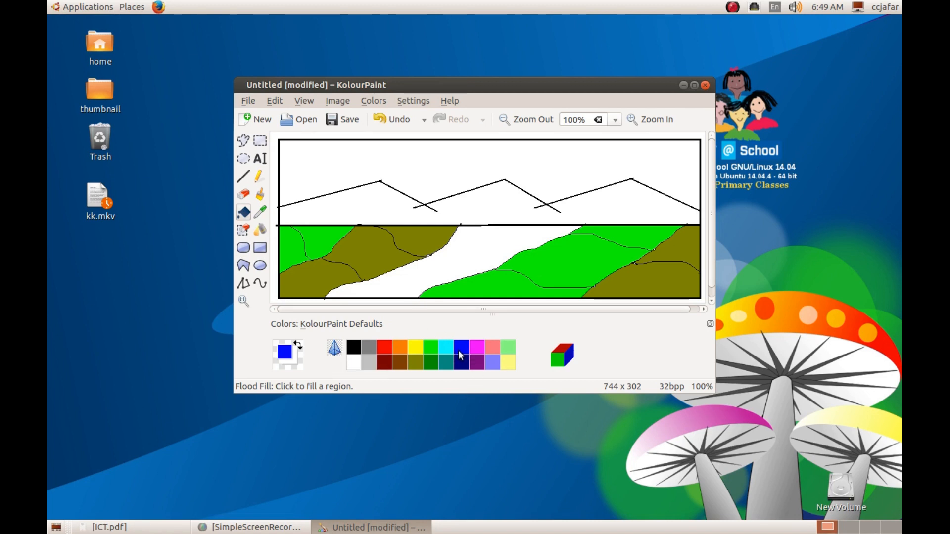
left_click(413, 280)
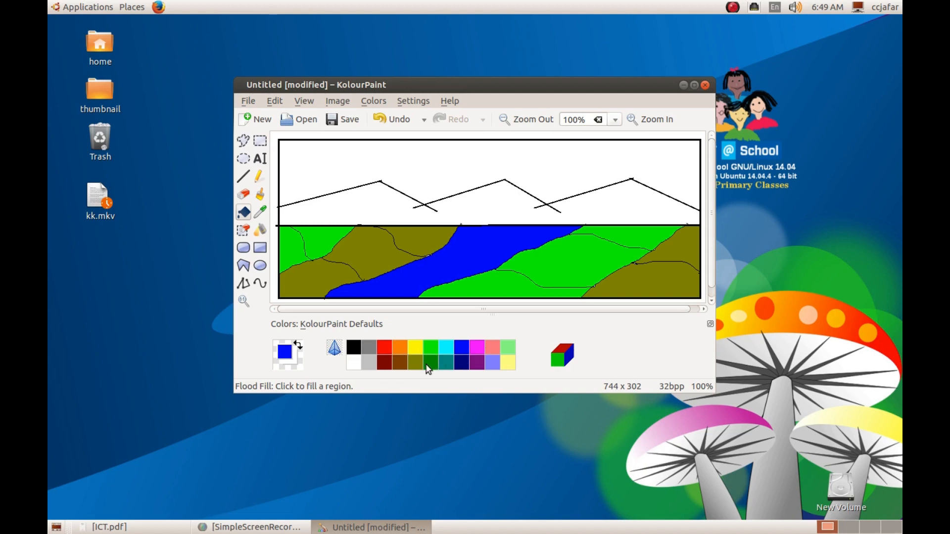
- Fill the mountains above the horizon with bright green and the sky behind them with cyan
left_click(434, 349)
left_click(378, 204)
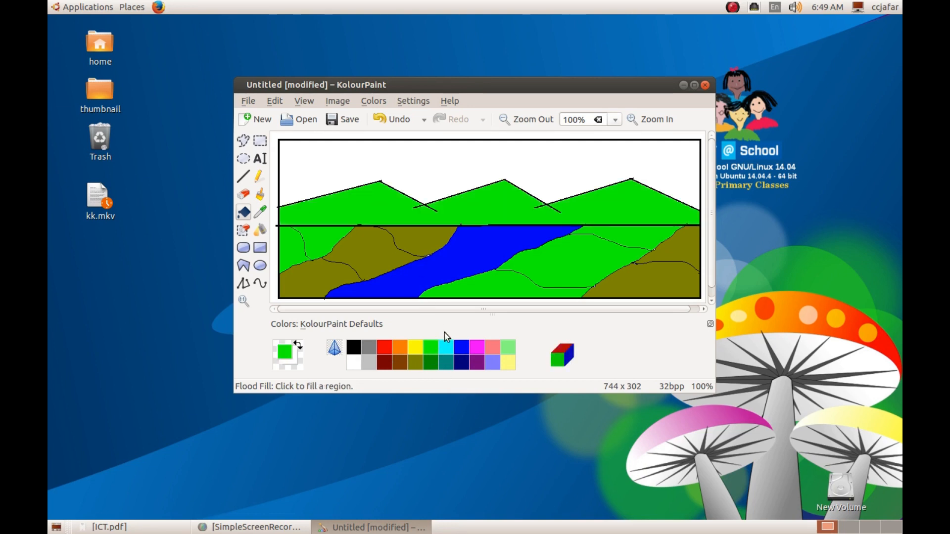
left_click(448, 349)
left_click(444, 176)
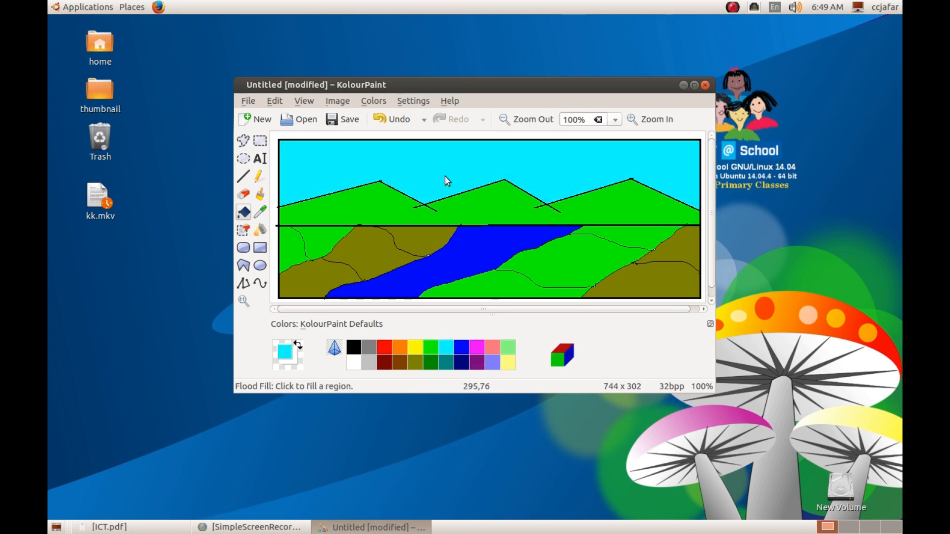
- Switch to ICT.pdf, examine the coloured landscape and its palm trees in figures 1.6 and 1.7, and return to the KolourPaint drawing
left_click(131, 526)
scroll(426, 364, "down", 5)
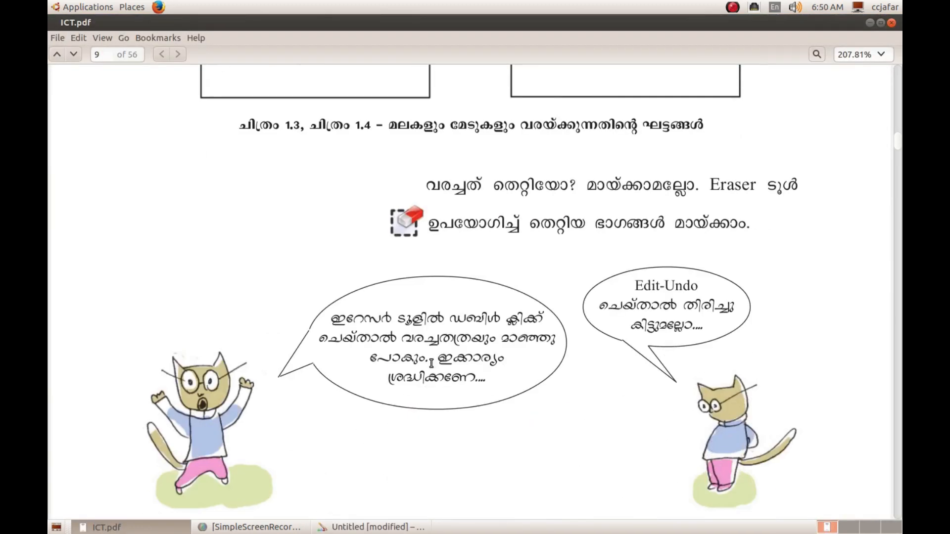
scroll(431, 362, "down", 20)
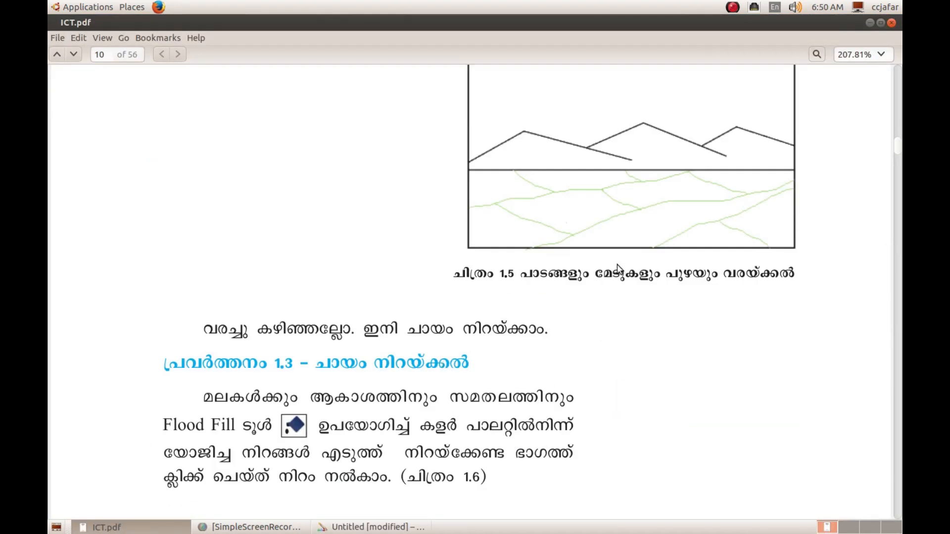
scroll(461, 310, "down", 12)
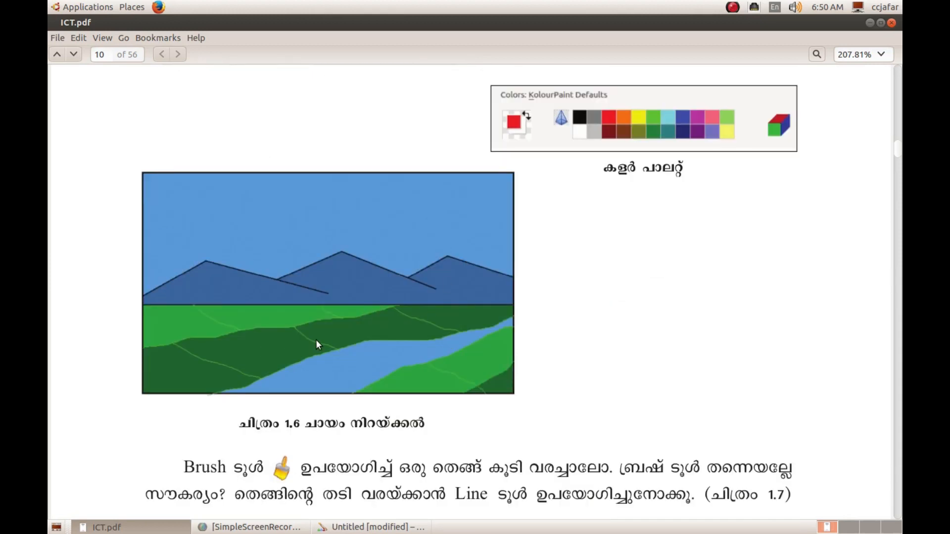
scroll(321, 339, "down", 15)
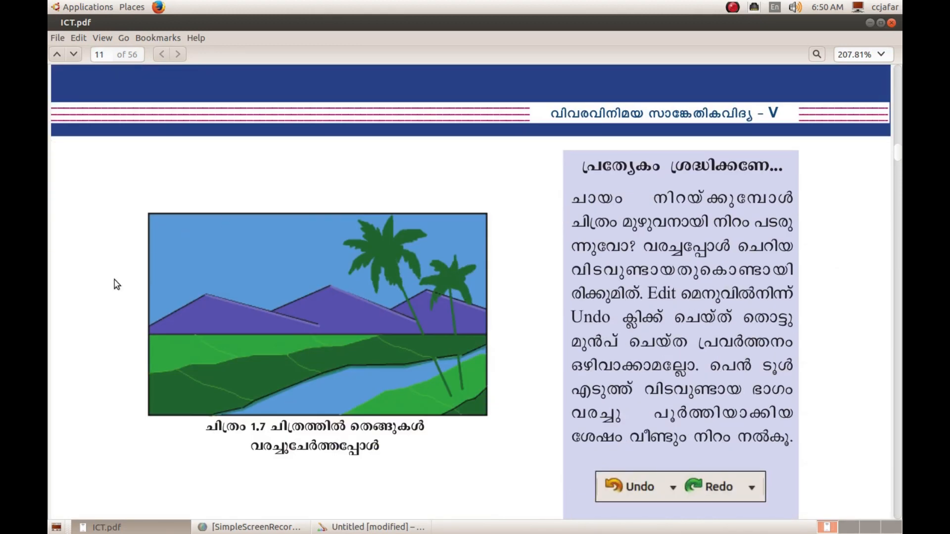
scroll(307, 339, "down", 2)
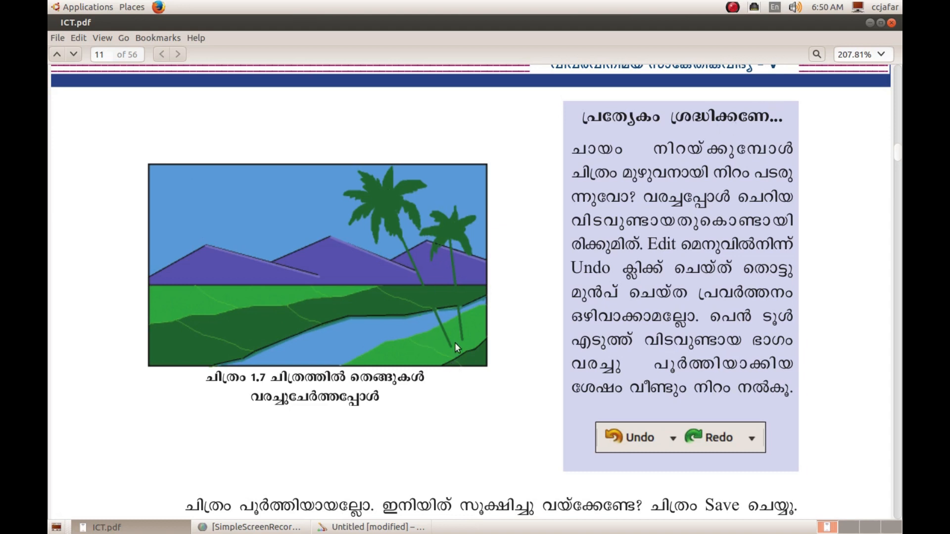
left_click(131, 533)
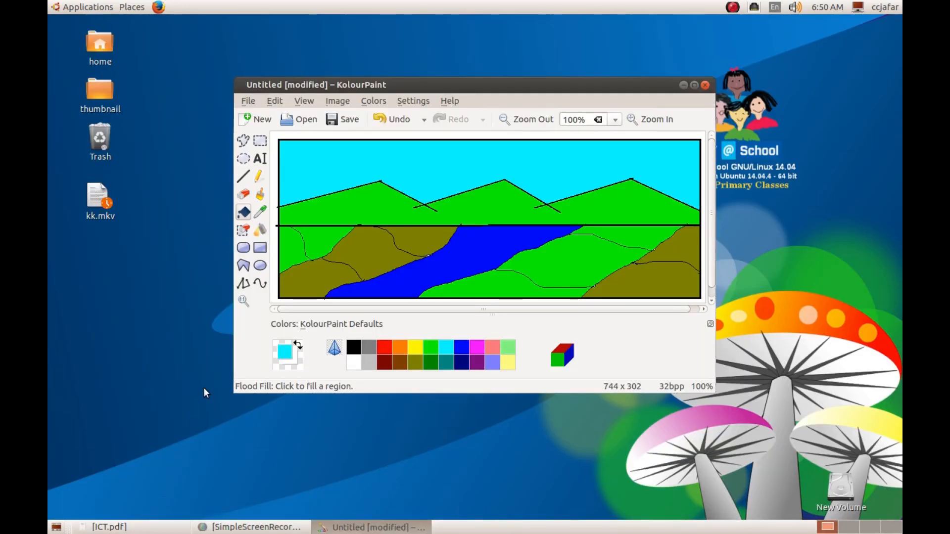
- Draw two slanting black palm trunks across the fields right of the river with a line width of 5, undoing a first cyan line
left_click(246, 176)
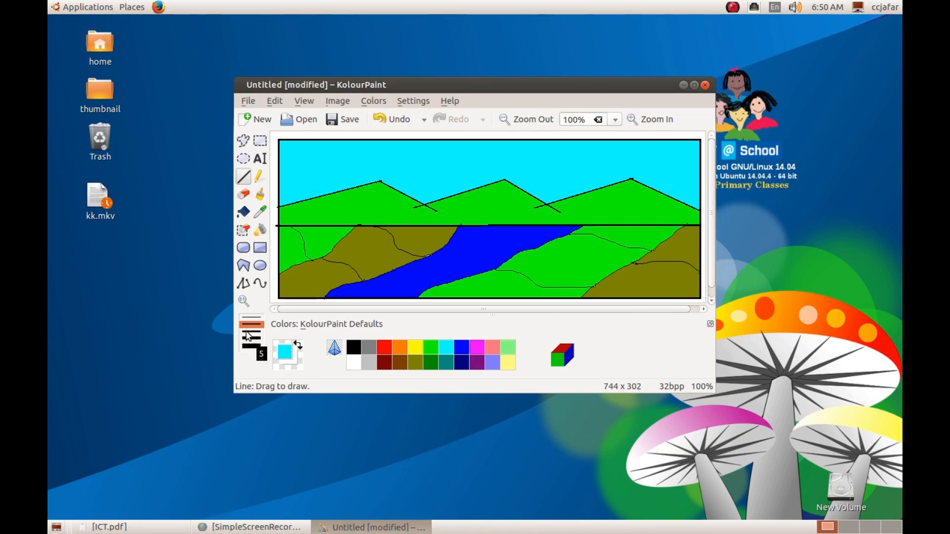
left_click(255, 340)
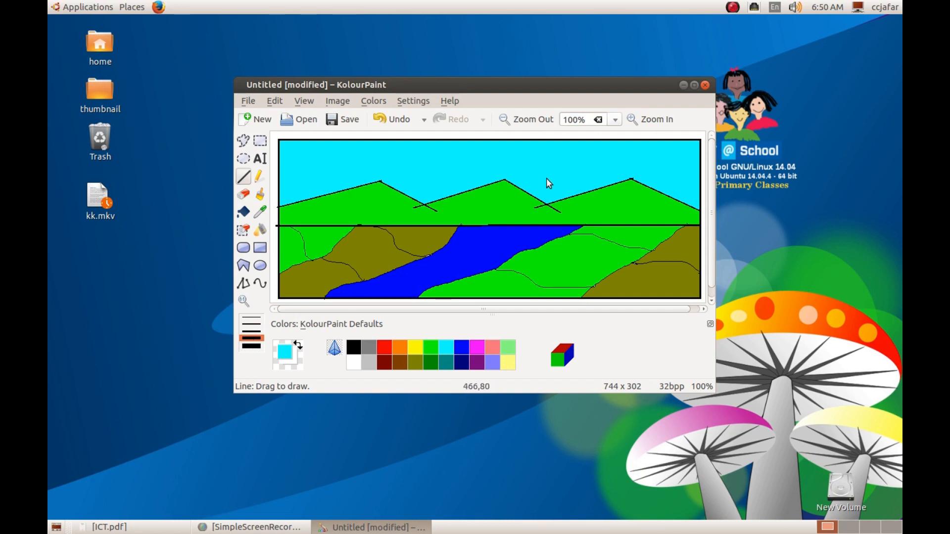
left_click_drag(546, 184, 571, 207)
left_click(381, 117)
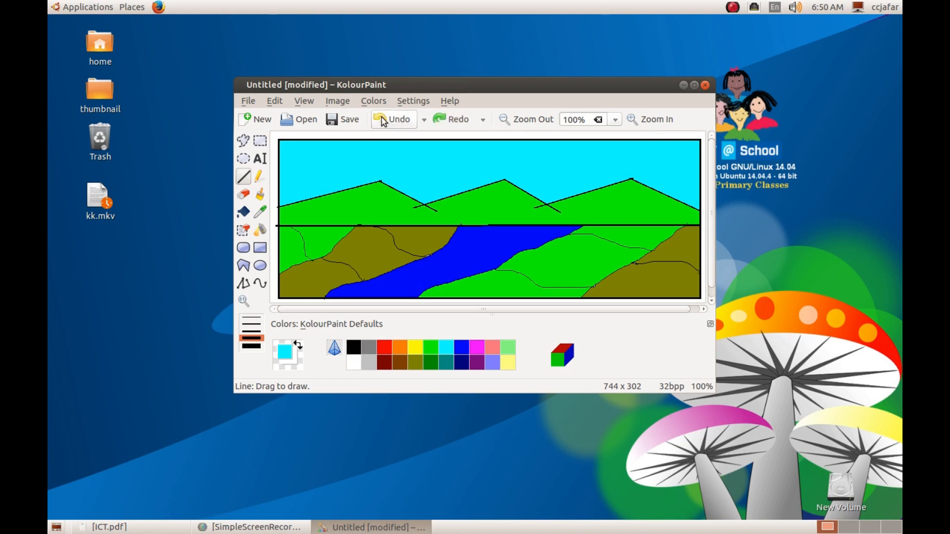
left_click(360, 350)
left_click_drag(543, 185, 624, 285)
left_click_drag(596, 176, 644, 275)
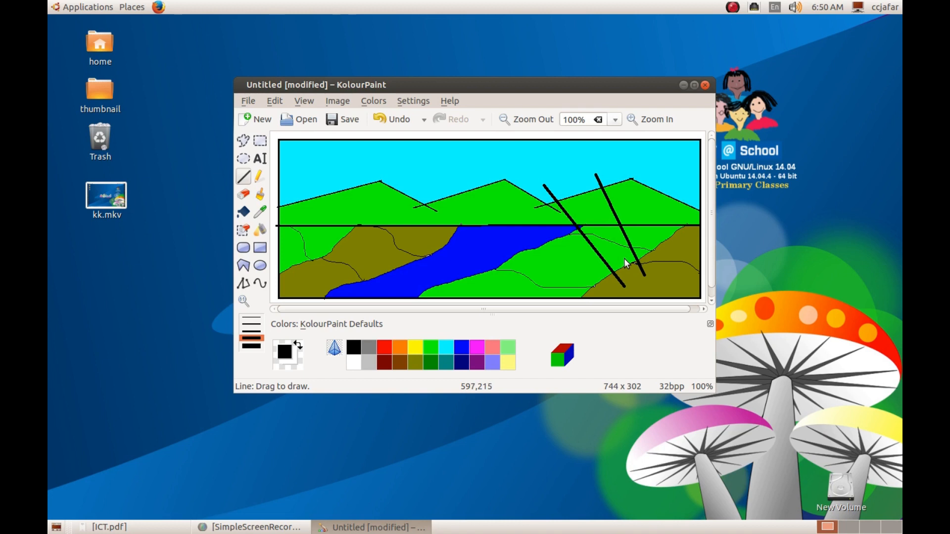
- Draw three jagged palm fronds with the Polygon tool, spreading downward and to the left from the top of the left trunk
left_click(243, 266)
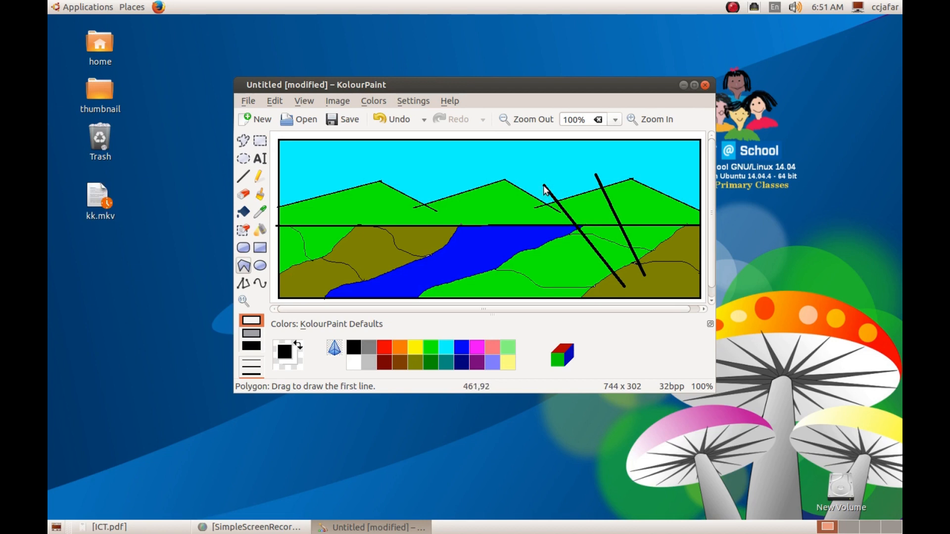
left_click_drag(544, 190, 545, 188)
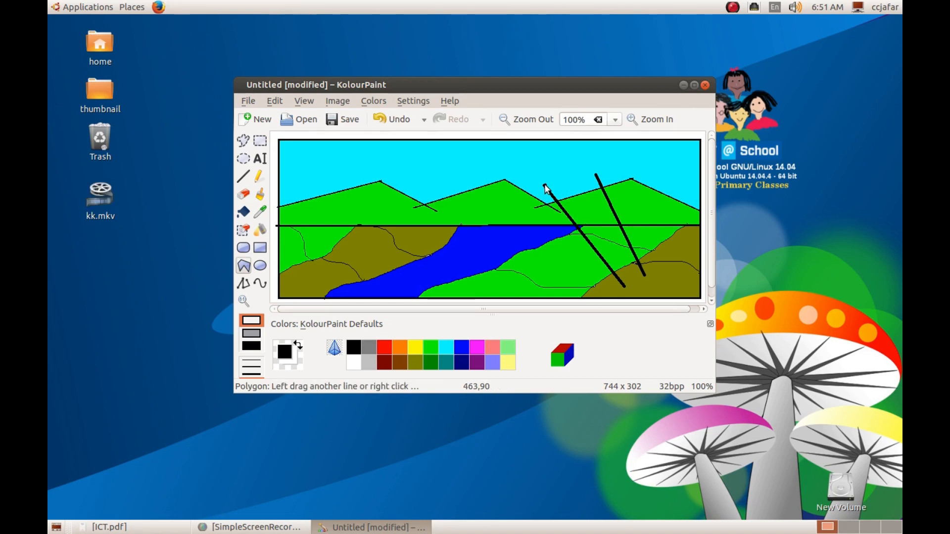
left_click_drag(532, 229, 546, 188)
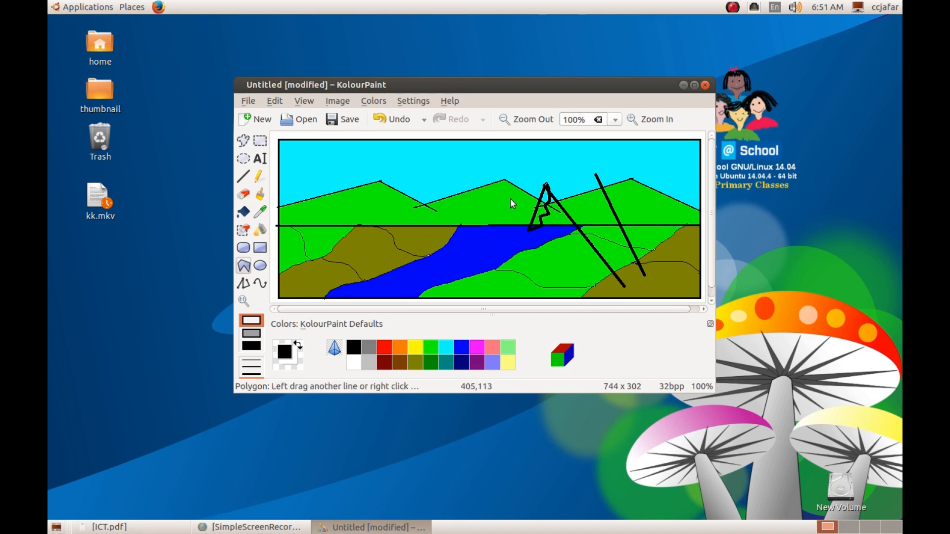
left_click_drag(499, 216, 537, 205)
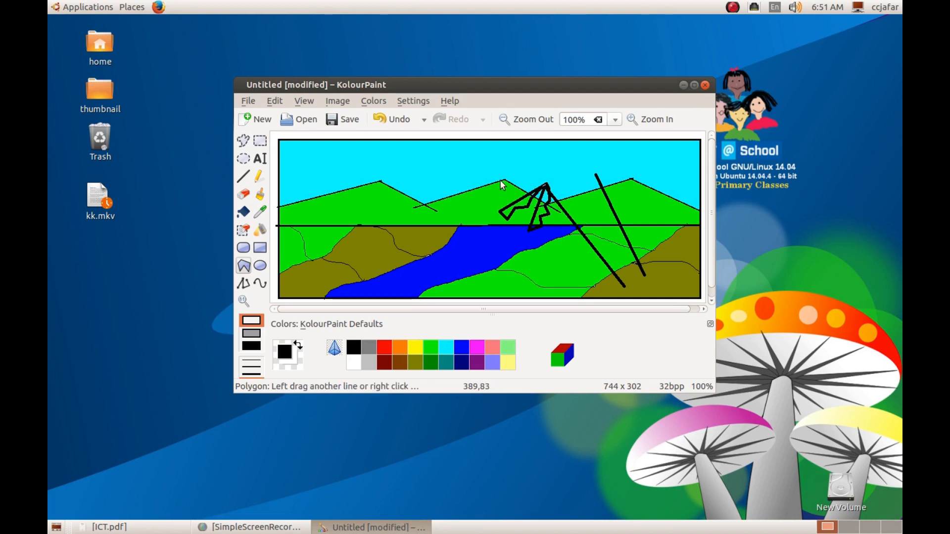
left_click(492, 188)
left_click(496, 198)
left_click(510, 192)
left_click(520, 194)
left_click(524, 187)
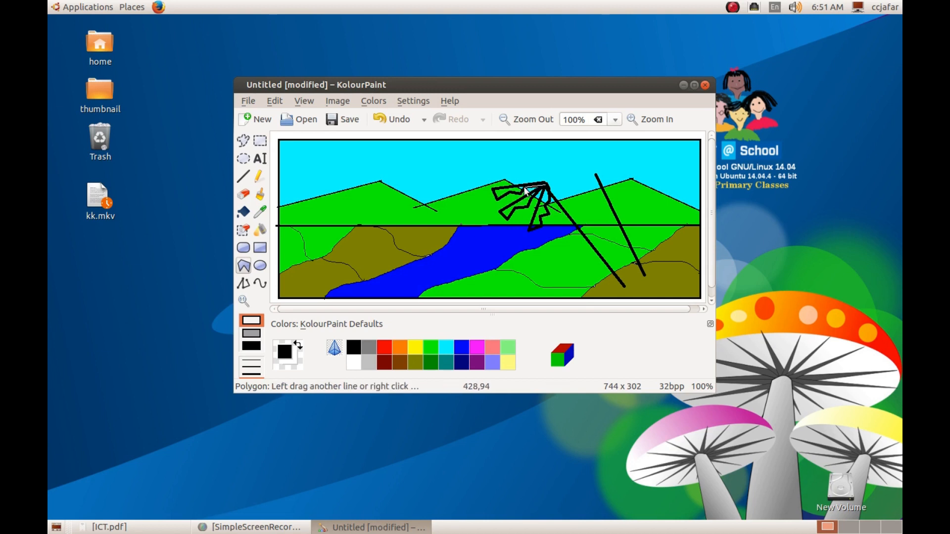
- Add two jagged fronds to the left palm, one toward the upper left and one straight up from the trunk's top
left_click_drag(520, 170, 511, 158)
left_click(522, 174)
left_click(526, 177)
left_click(529, 170)
left_click(531, 179)
left_click(545, 185)
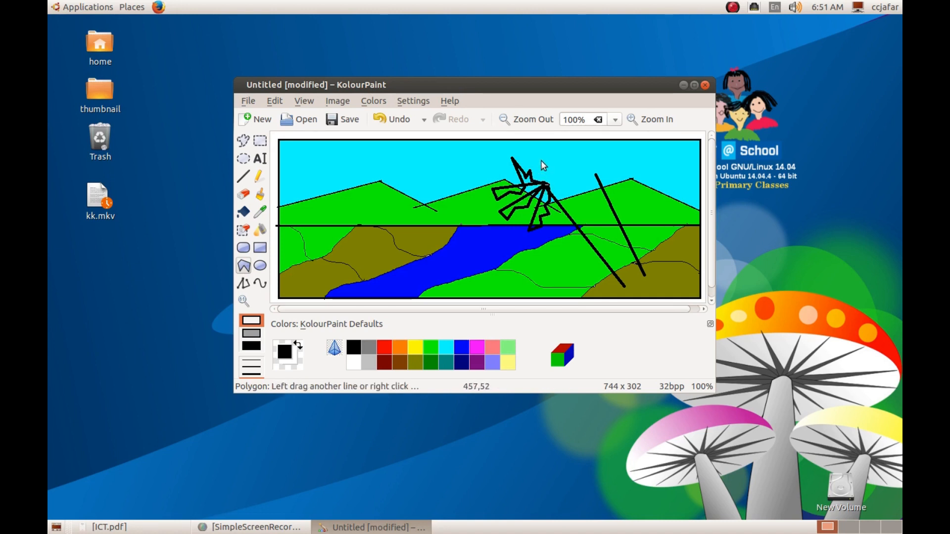
left_click(545, 149)
left_click(543, 158)
left_click(551, 164)
left_click(548, 172)
left_click(552, 178)
left_click(548, 183)
- Draw the left palm's right-hand frond and jagged fronds around the top of the right trunk with the Polygon tool
left_click_drag(553, 189, 587, 175)
mouse_move(588, 175)
left_mouse_down()
mouse_move(586, 191)
mouse_move(549, 188)
mouse_move(598, 179)
mouse_move(608, 155)
mouse_move(625, 159)
mouse_move(600, 170)
mouse_move(593, 154)
mouse_move(566, 176)
mouse_move(595, 181)
left_mouse_up()
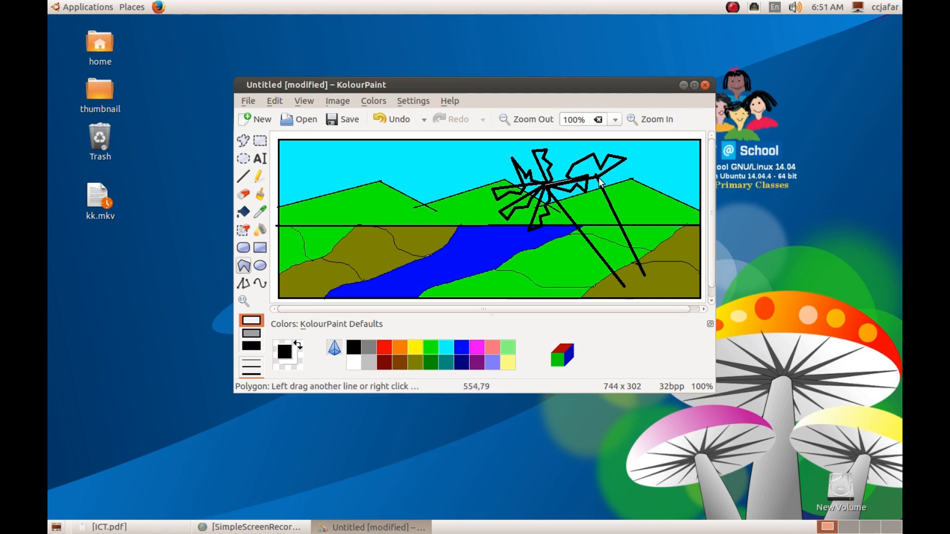
right_click(597, 180)
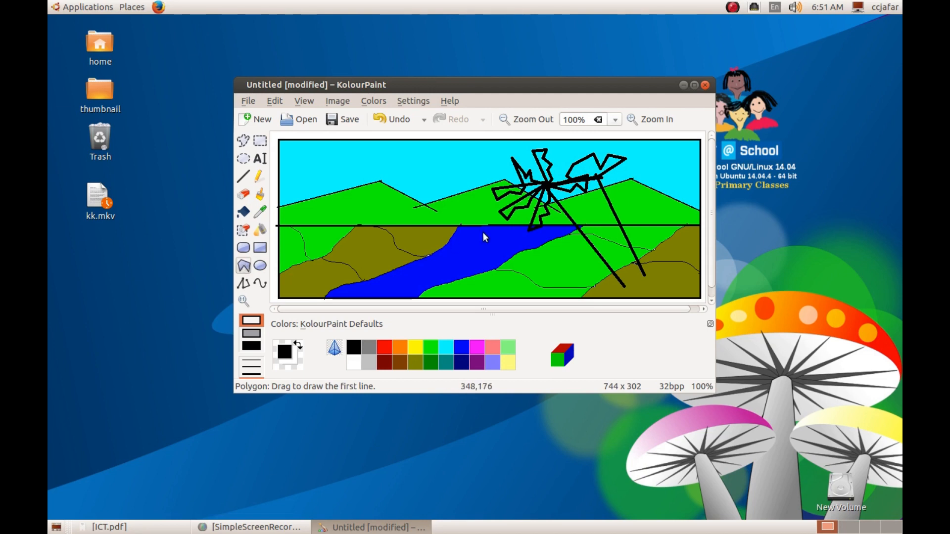
mouse_move(602, 178)
left_mouse_down()
mouse_move(663, 176)
mouse_move(652, 195)
mouse_move(600, 183)
left_mouse_up()
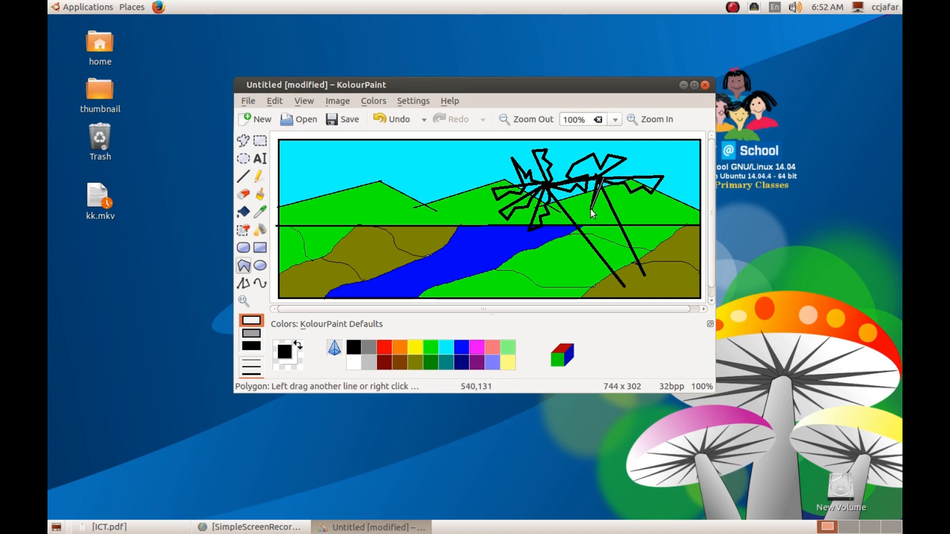
left_click_drag(591, 205, 595, 199)
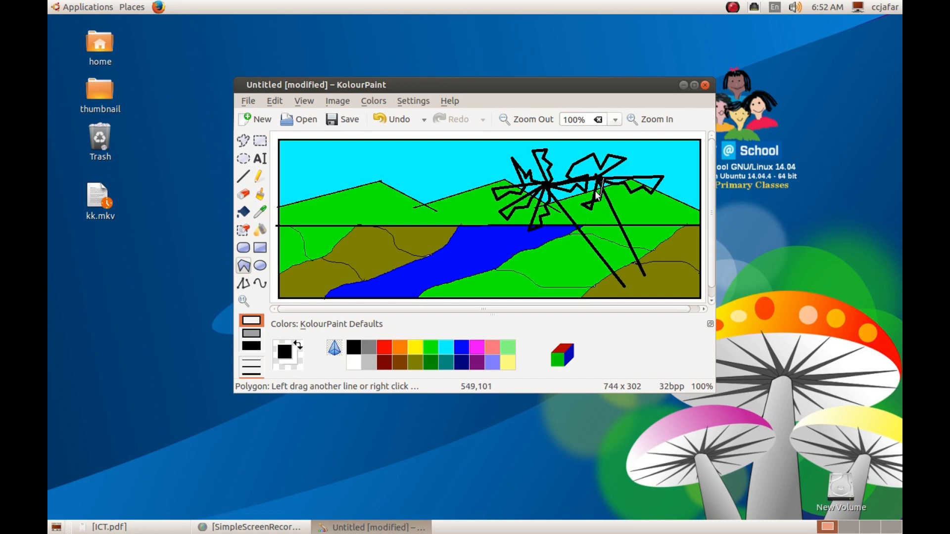
- Flood-fill the right palm's upper fronds and the left palm's upright frond with green, undoing the fills that recolour the black outlines
left_click(243, 212)
left_click(429, 346)
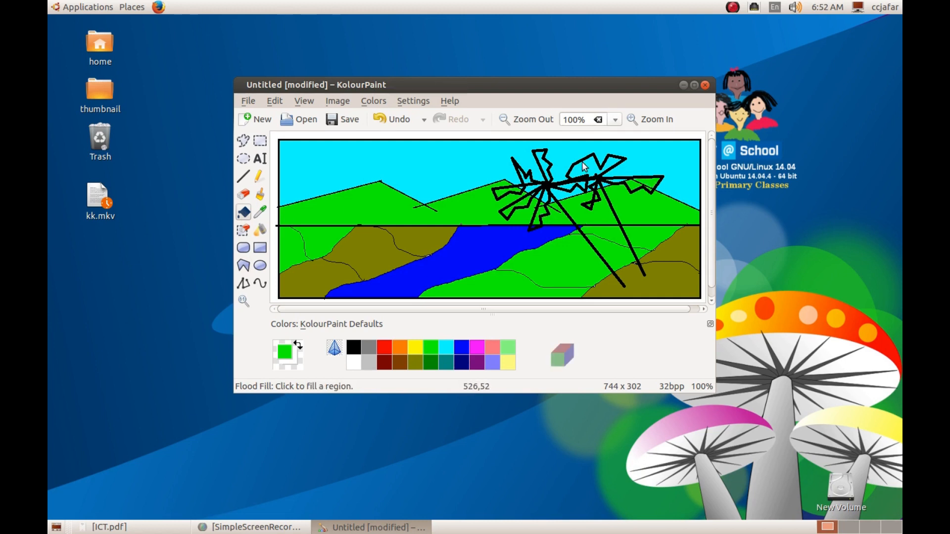
left_click(611, 165)
left_click(544, 161)
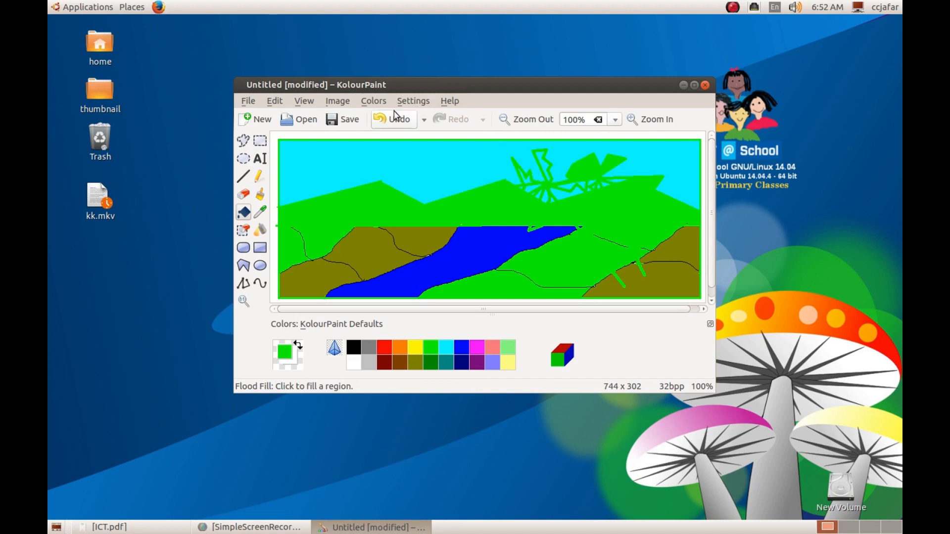
left_click(381, 120)
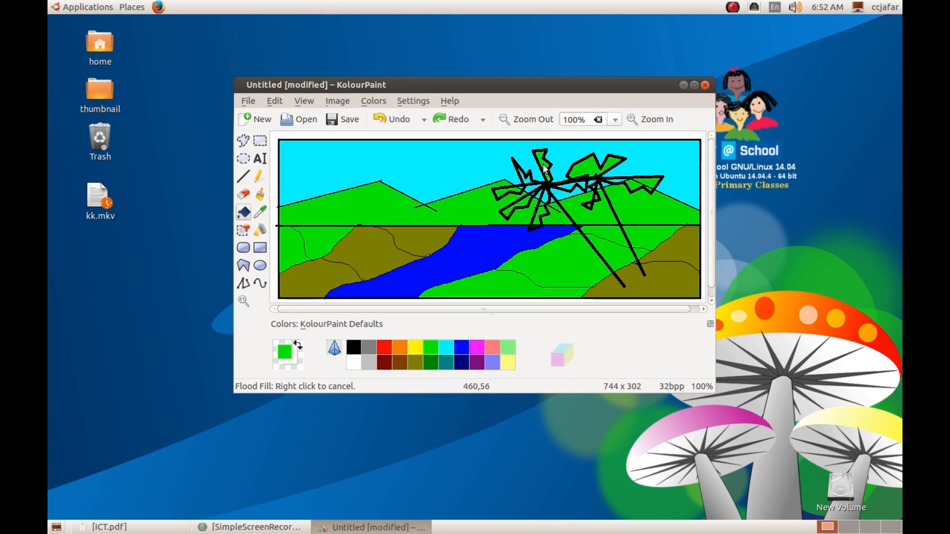
left_click(525, 179)
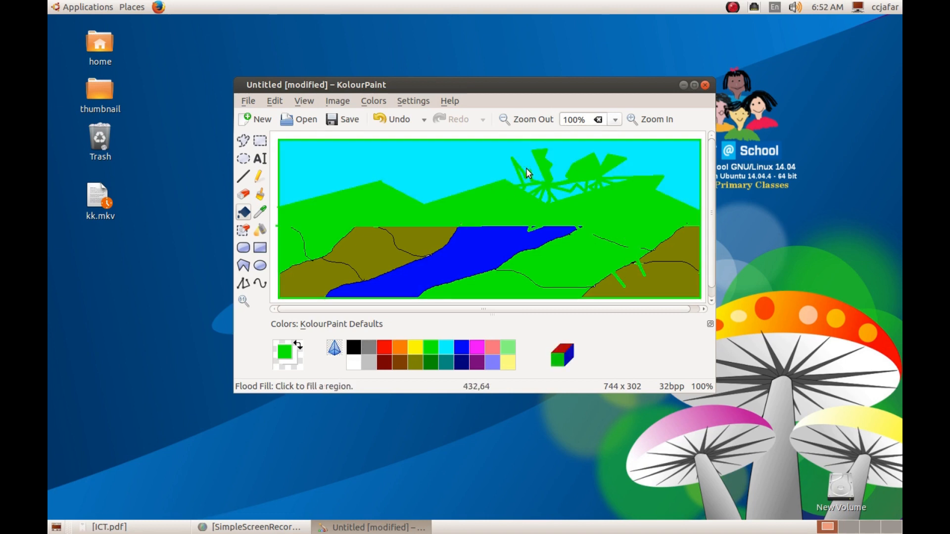
left_click(382, 120)
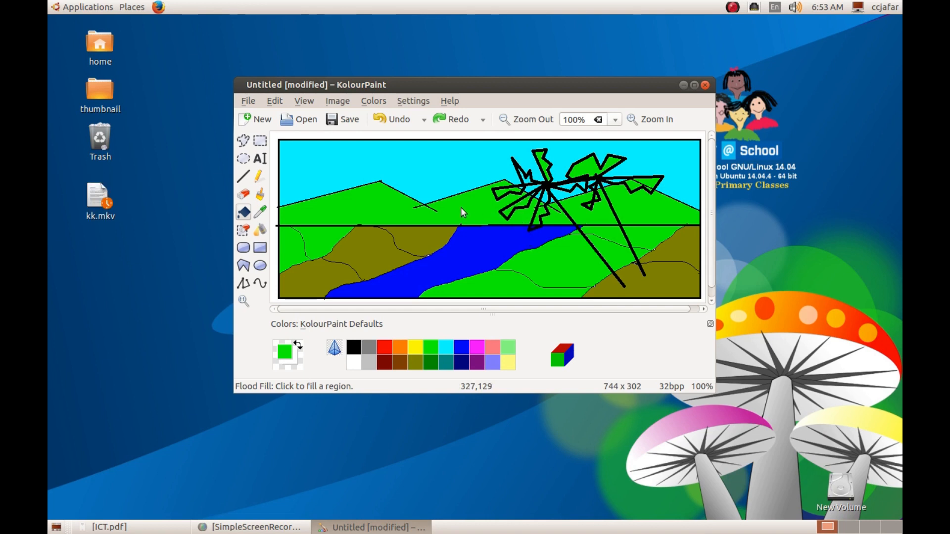
- Try erasing the tip of the left palm's upper-left frond with the second-largest eraser, then undo, redo and undo the erasure
left_click(244, 196)
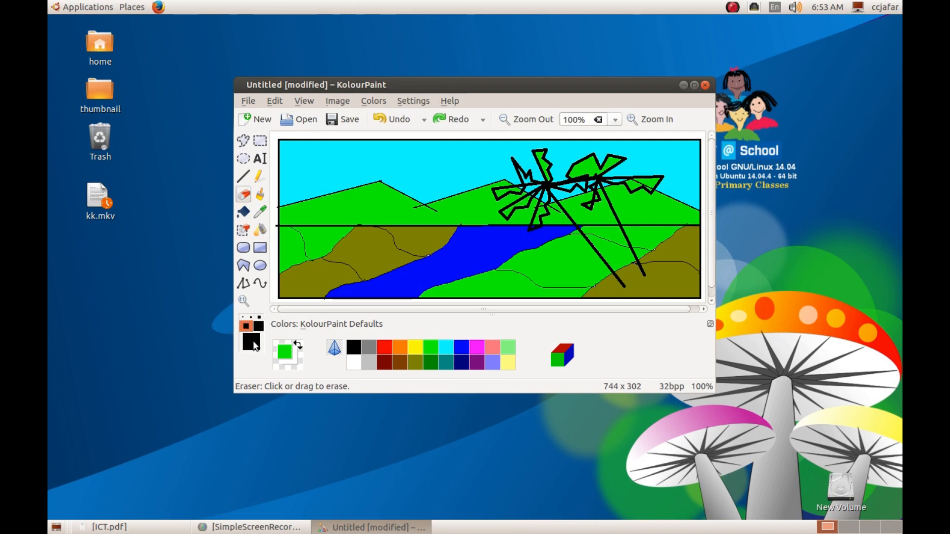
left_click(259, 326)
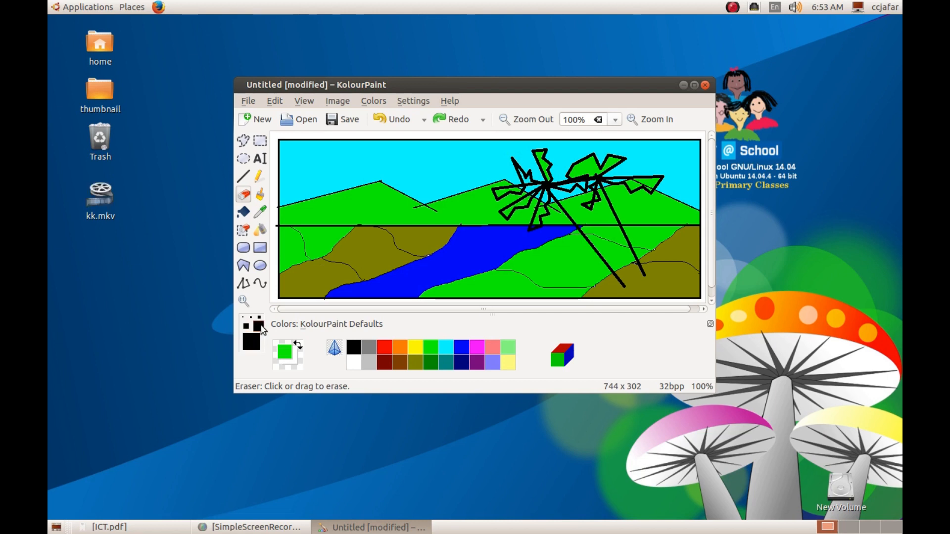
mouse_move(512, 158)
left_mouse_down()
mouse_move(503, 152)
mouse_move(519, 157)
mouse_move(505, 165)
mouse_move(526, 161)
mouse_move(512, 162)
left_mouse_up()
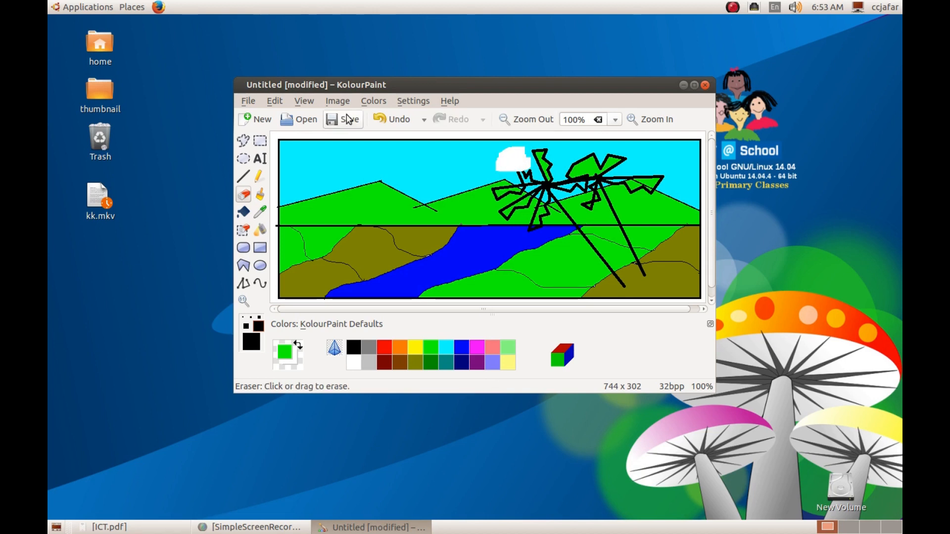
left_click(377, 122)
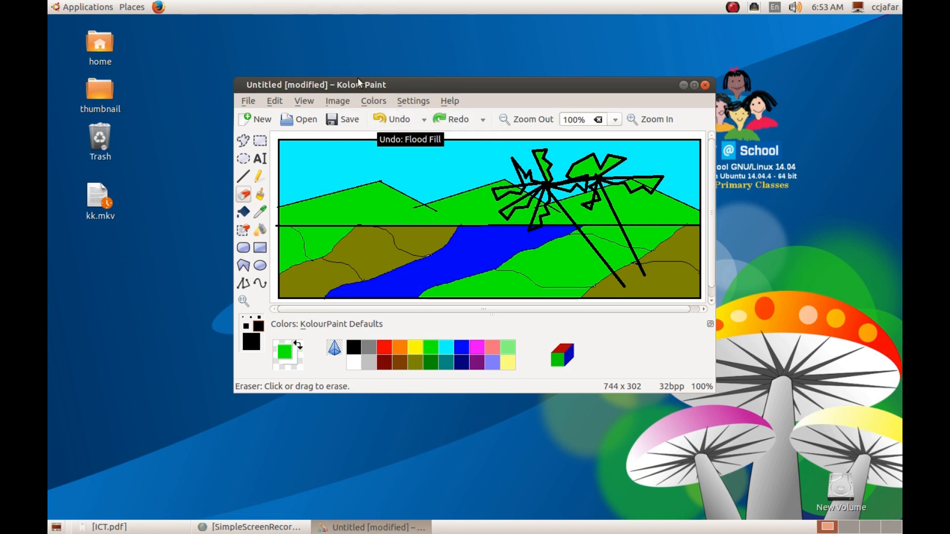
left_click(447, 121)
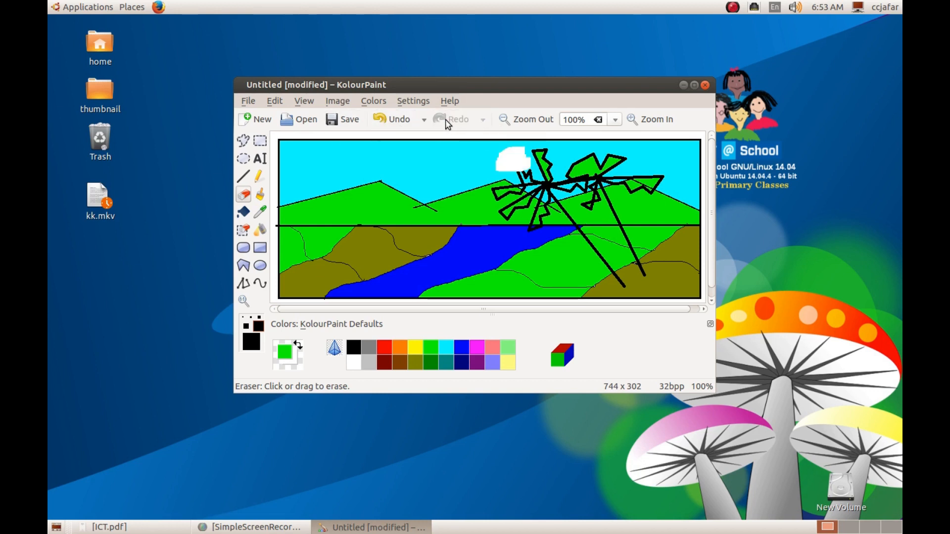
left_click(382, 123)
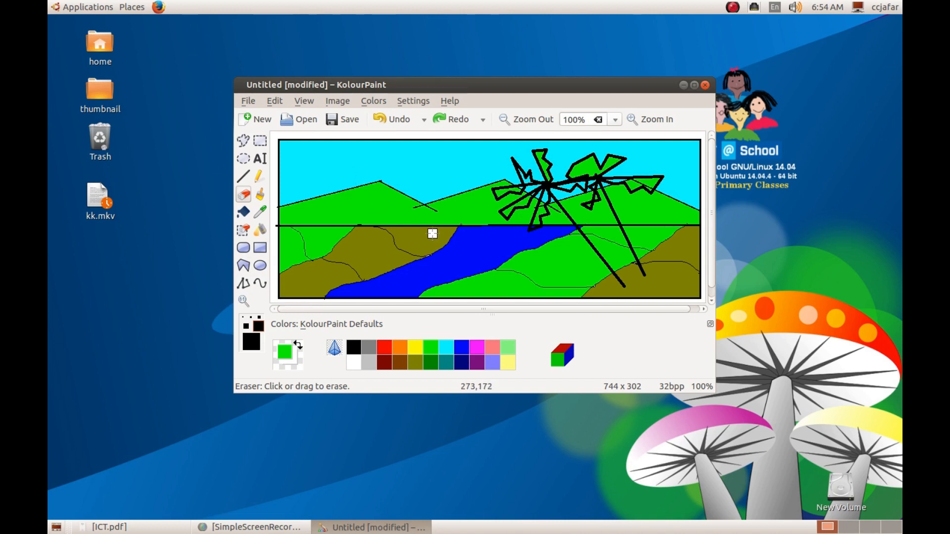
- Save the drawing in the Documents folder as a PNG image named kolourpaint
left_click(339, 121)
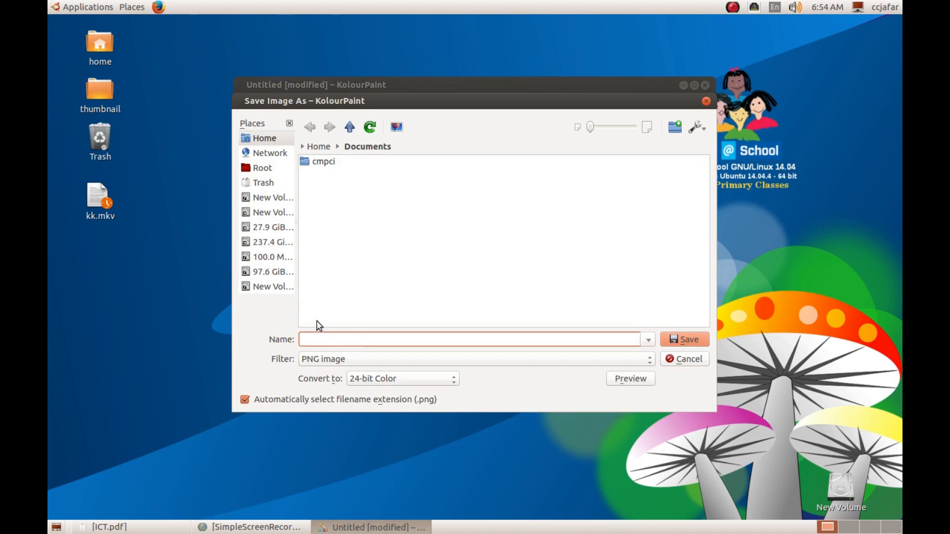
type("kolou")
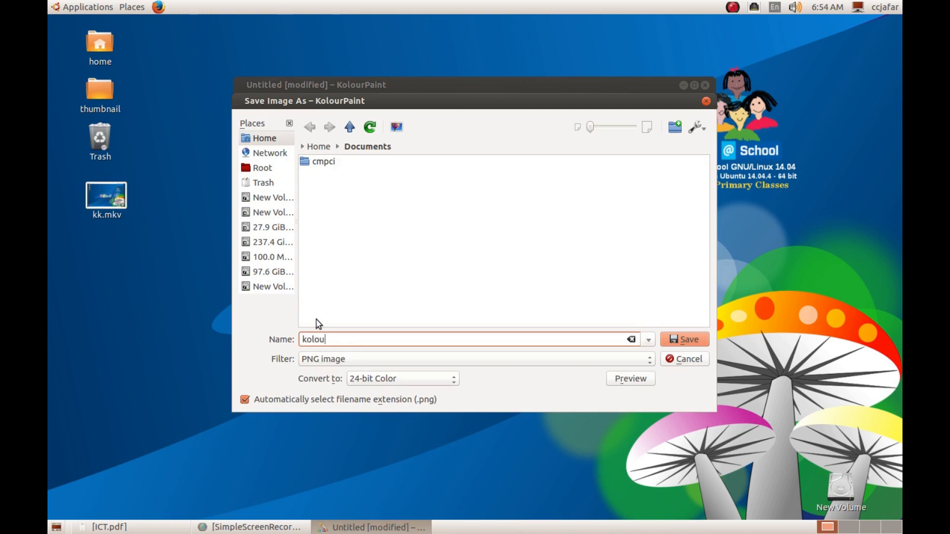
type("rpaint")
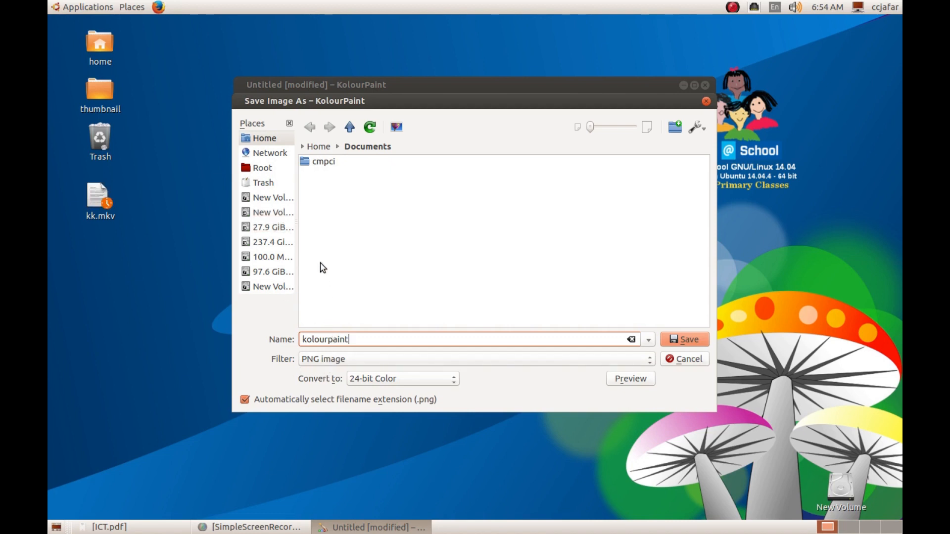
left_click(681, 337)
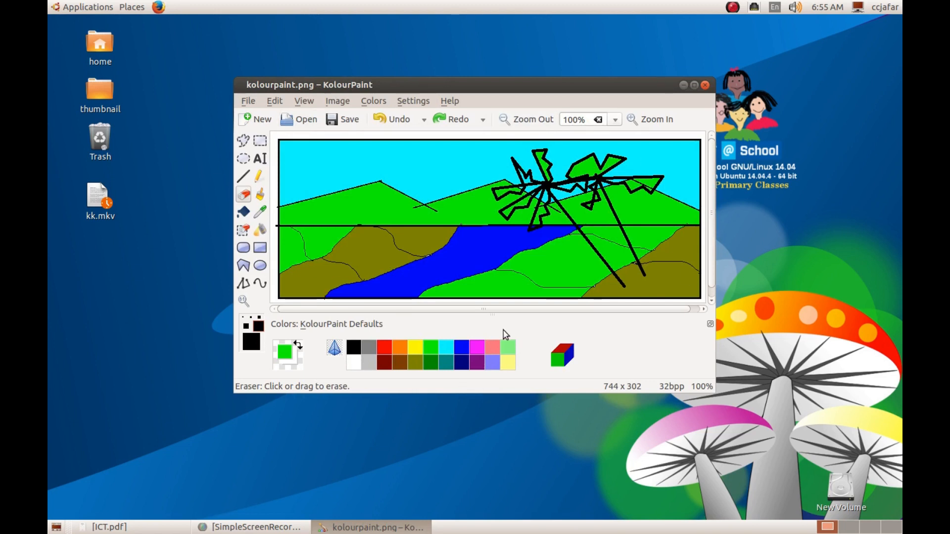